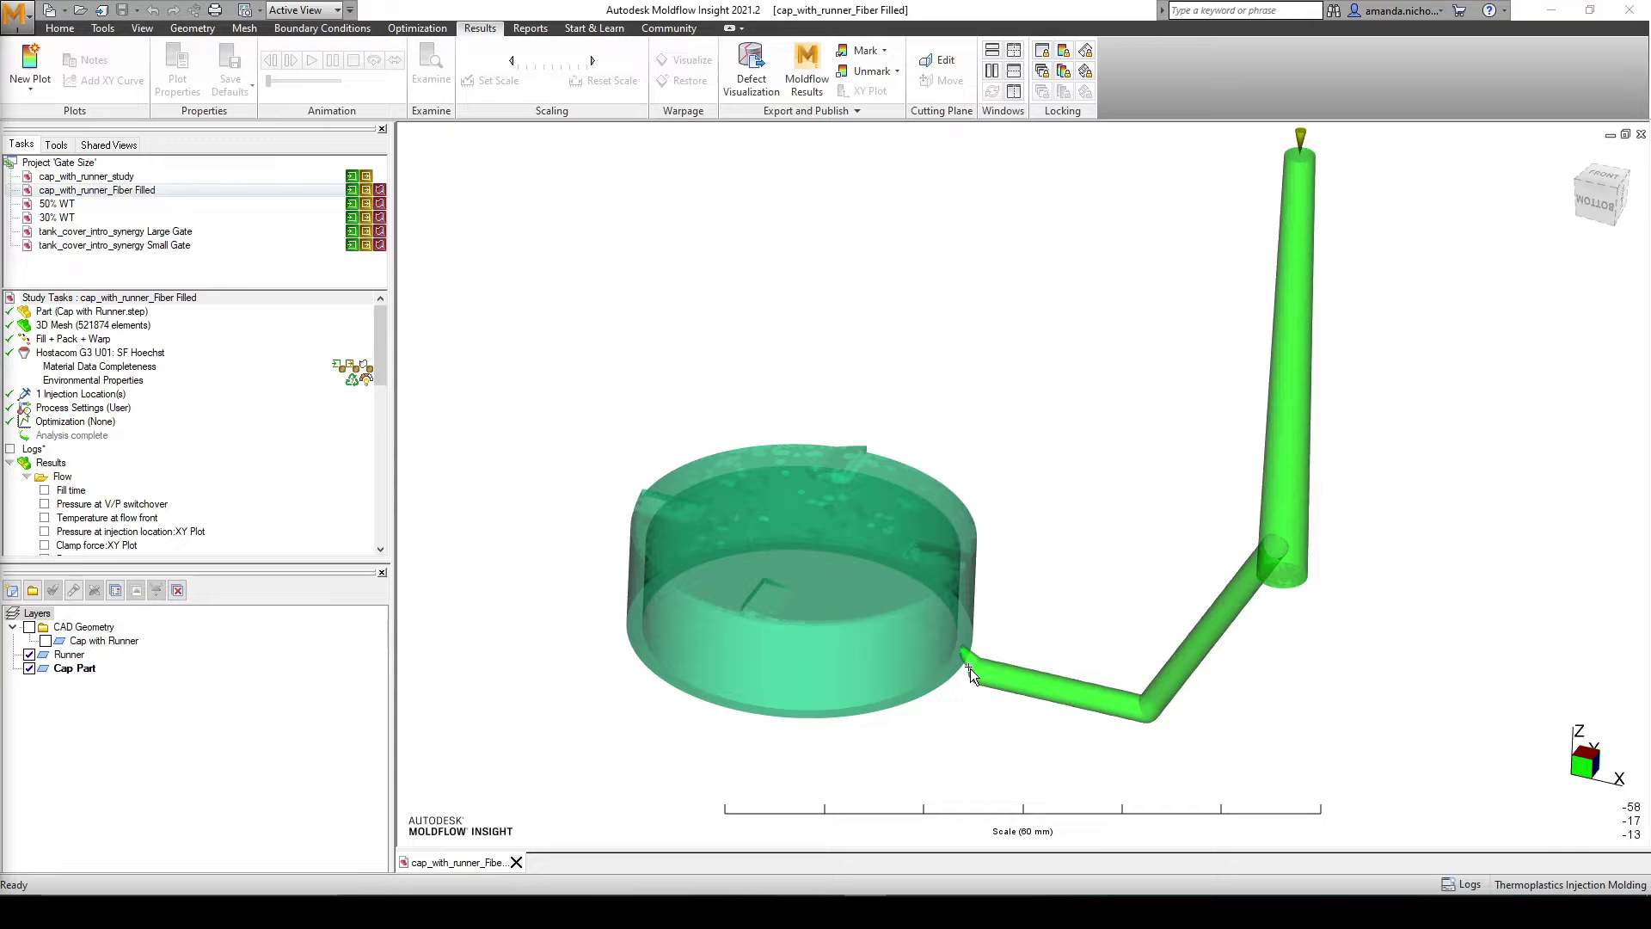
Display and animate the Shear stress at wall result on the cap and runner, and display the Sink marks estimate result.
scroll(366, 465, "down", 10)
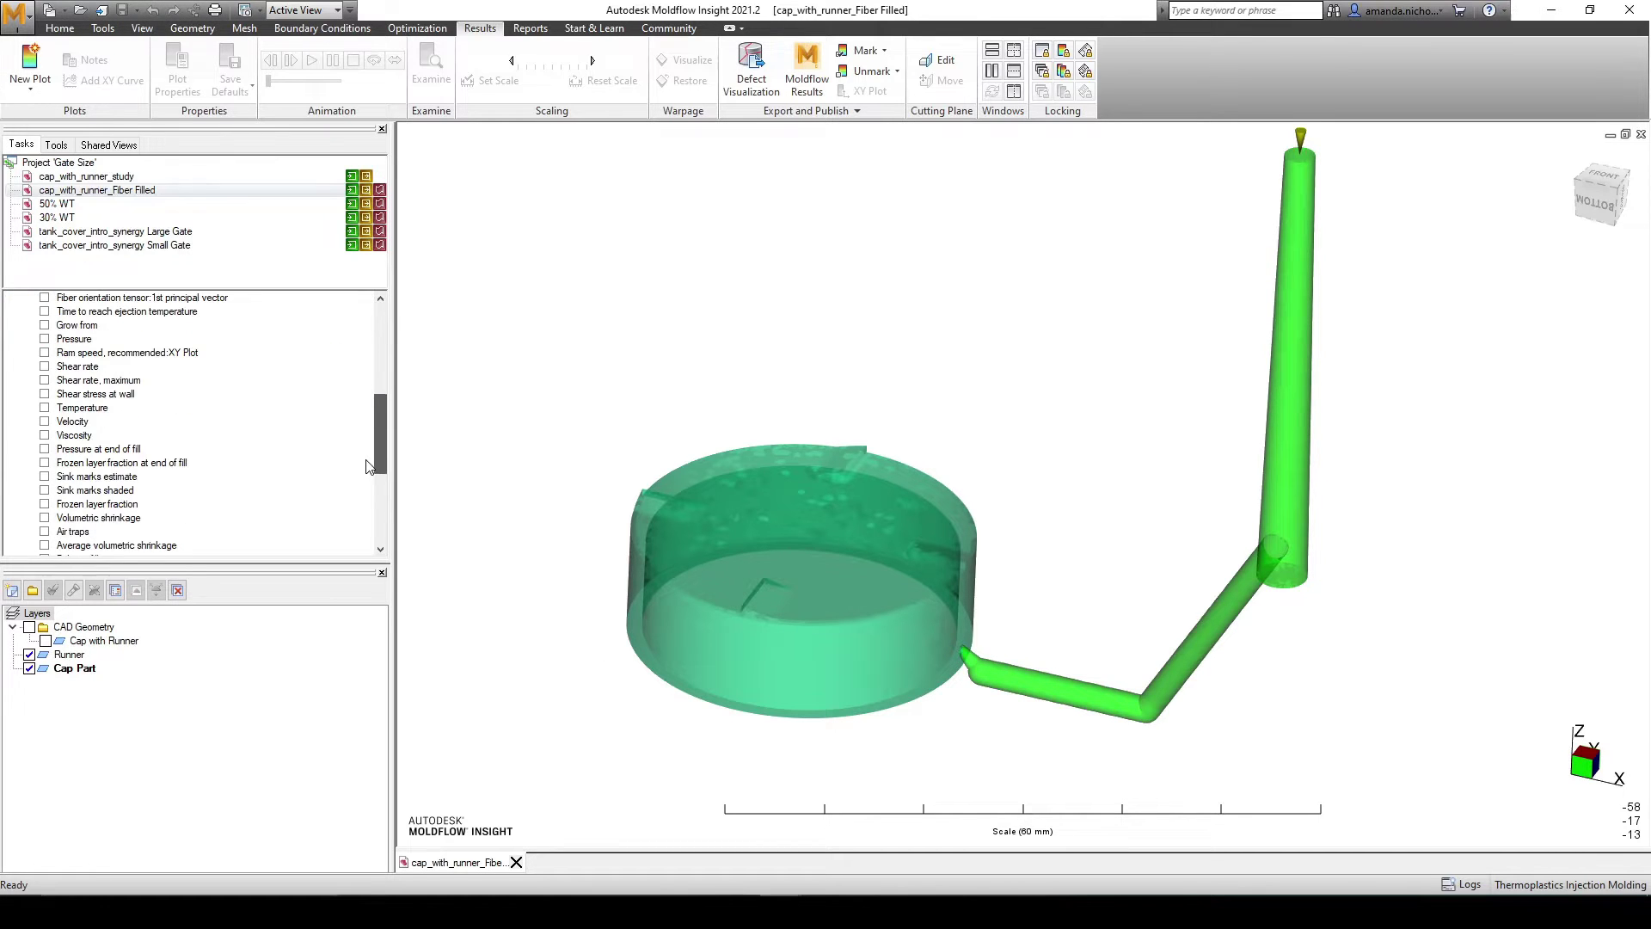
left_click(44, 394)
left_click(313, 61)
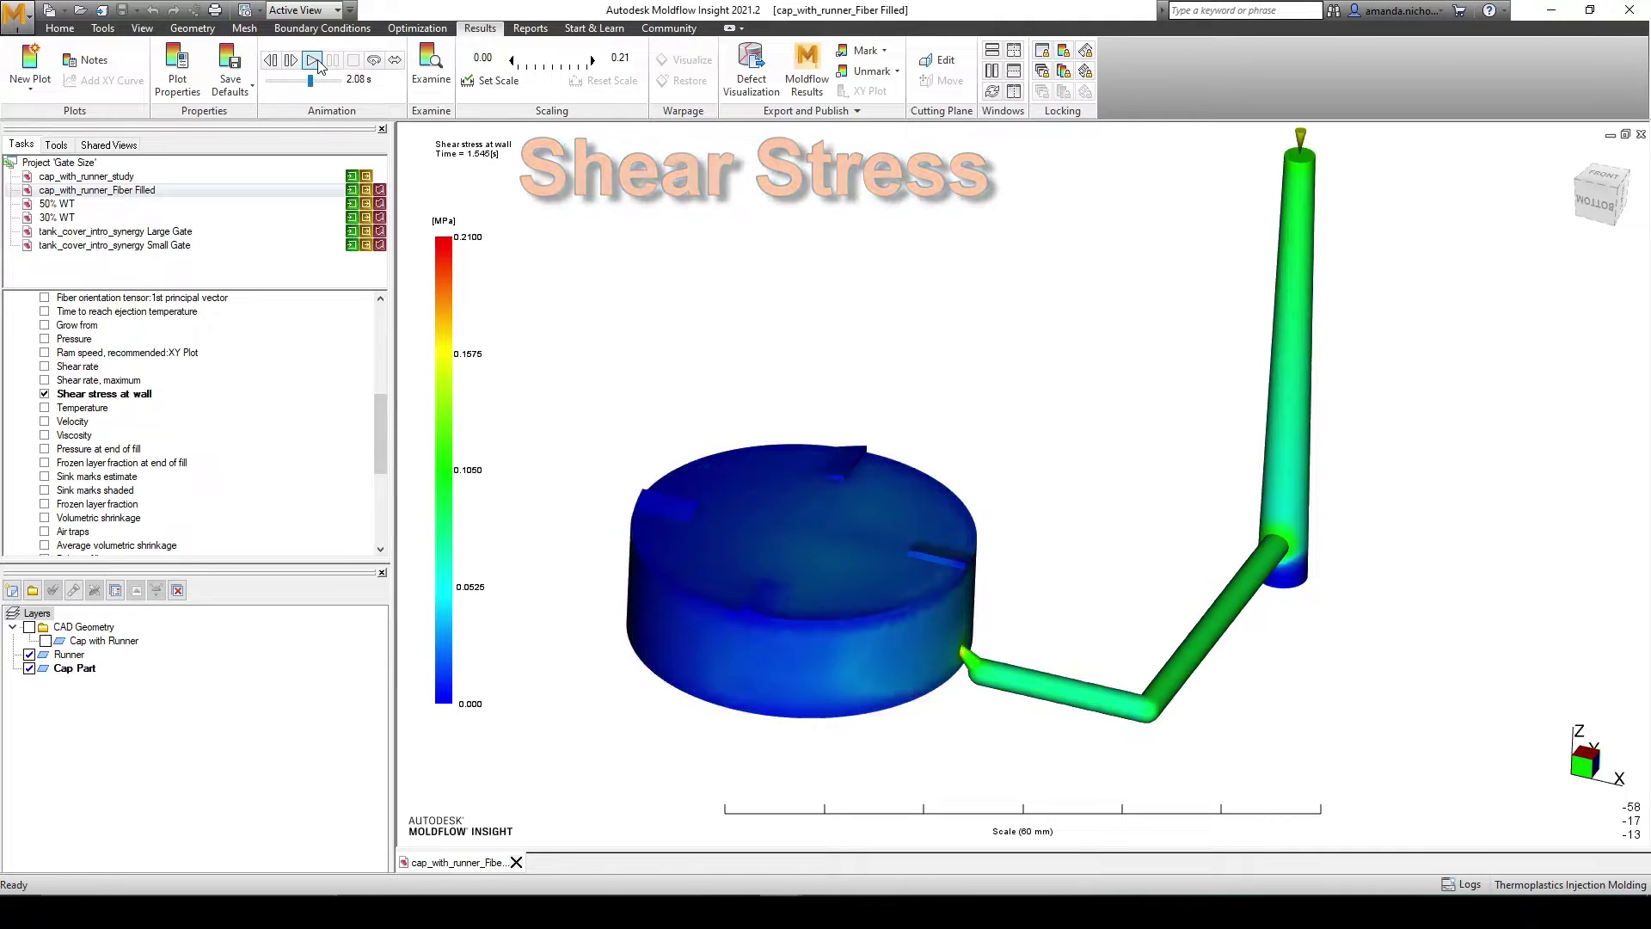
left_click(44, 476)
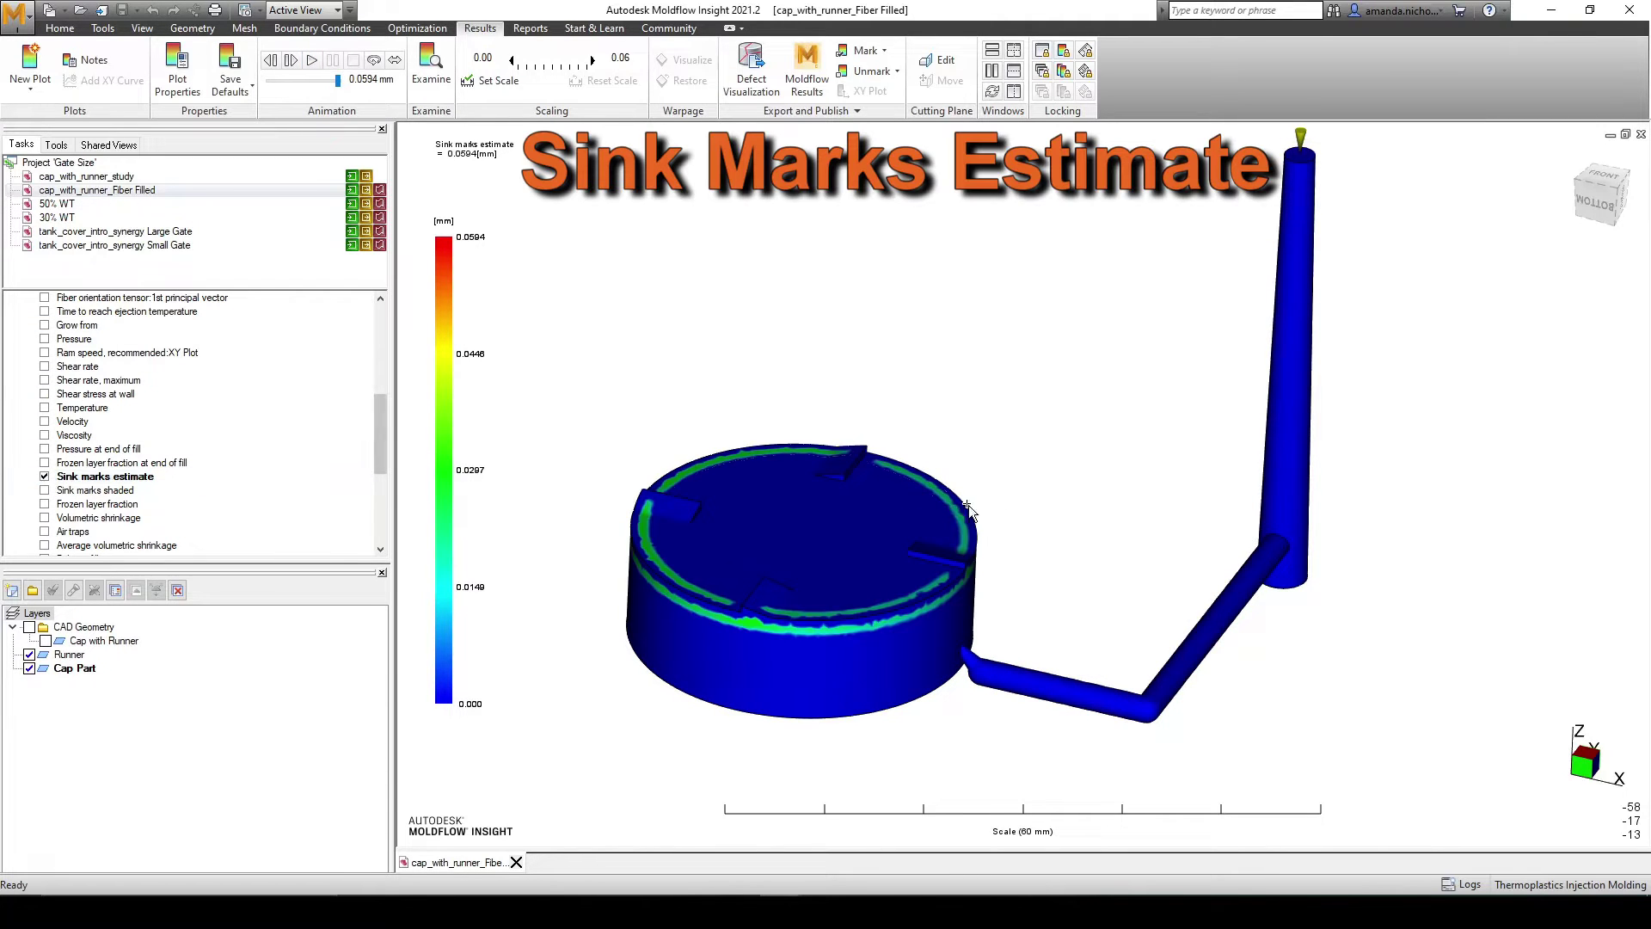
middle_click_drag(968, 504, 931, 586)
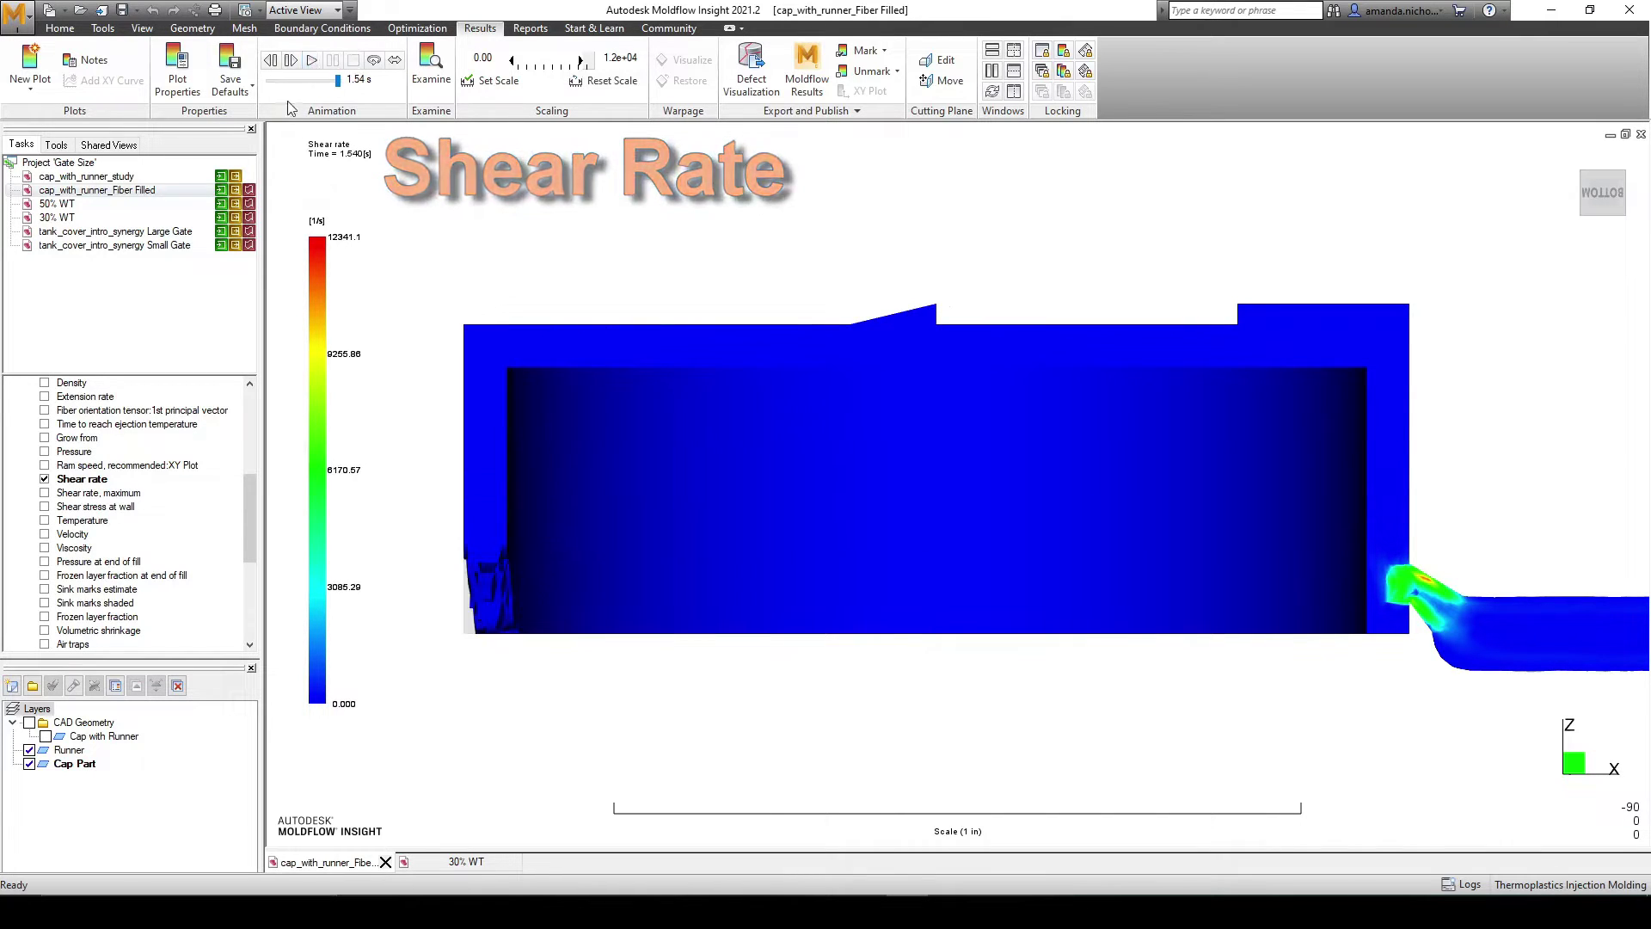
Display the Fiber orientation tensor:1st principal vector result on the cap cross-section, and animate the shear rate pathlines from the injection location.
left_click(44, 410)
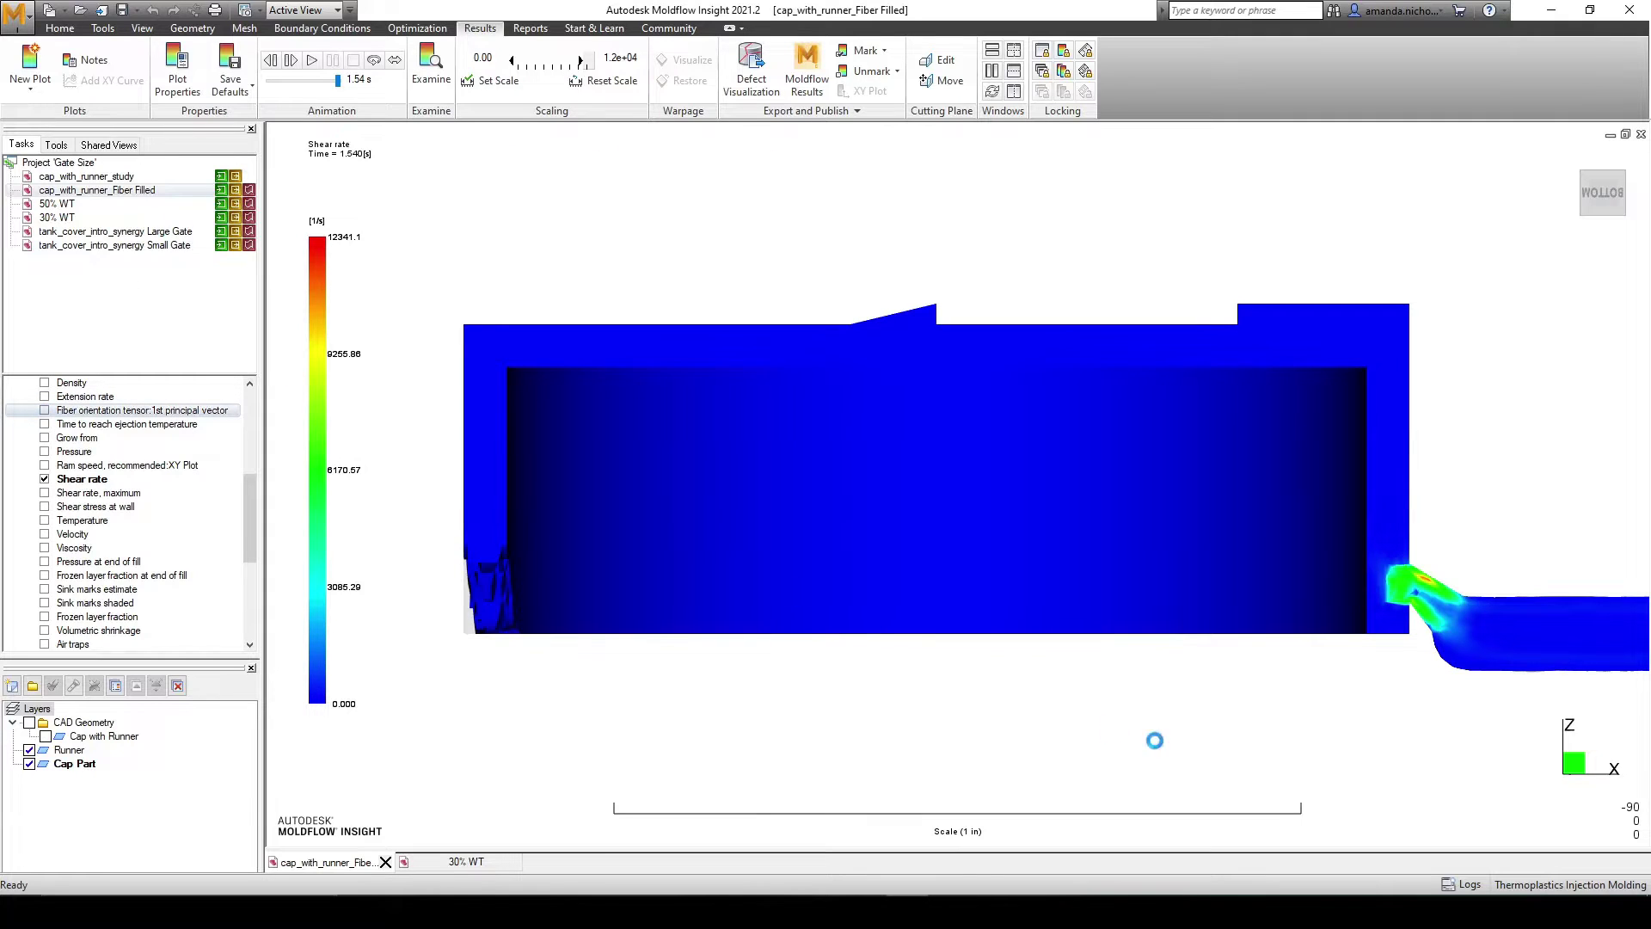
left_click_drag(1198, 612, 878, 639)
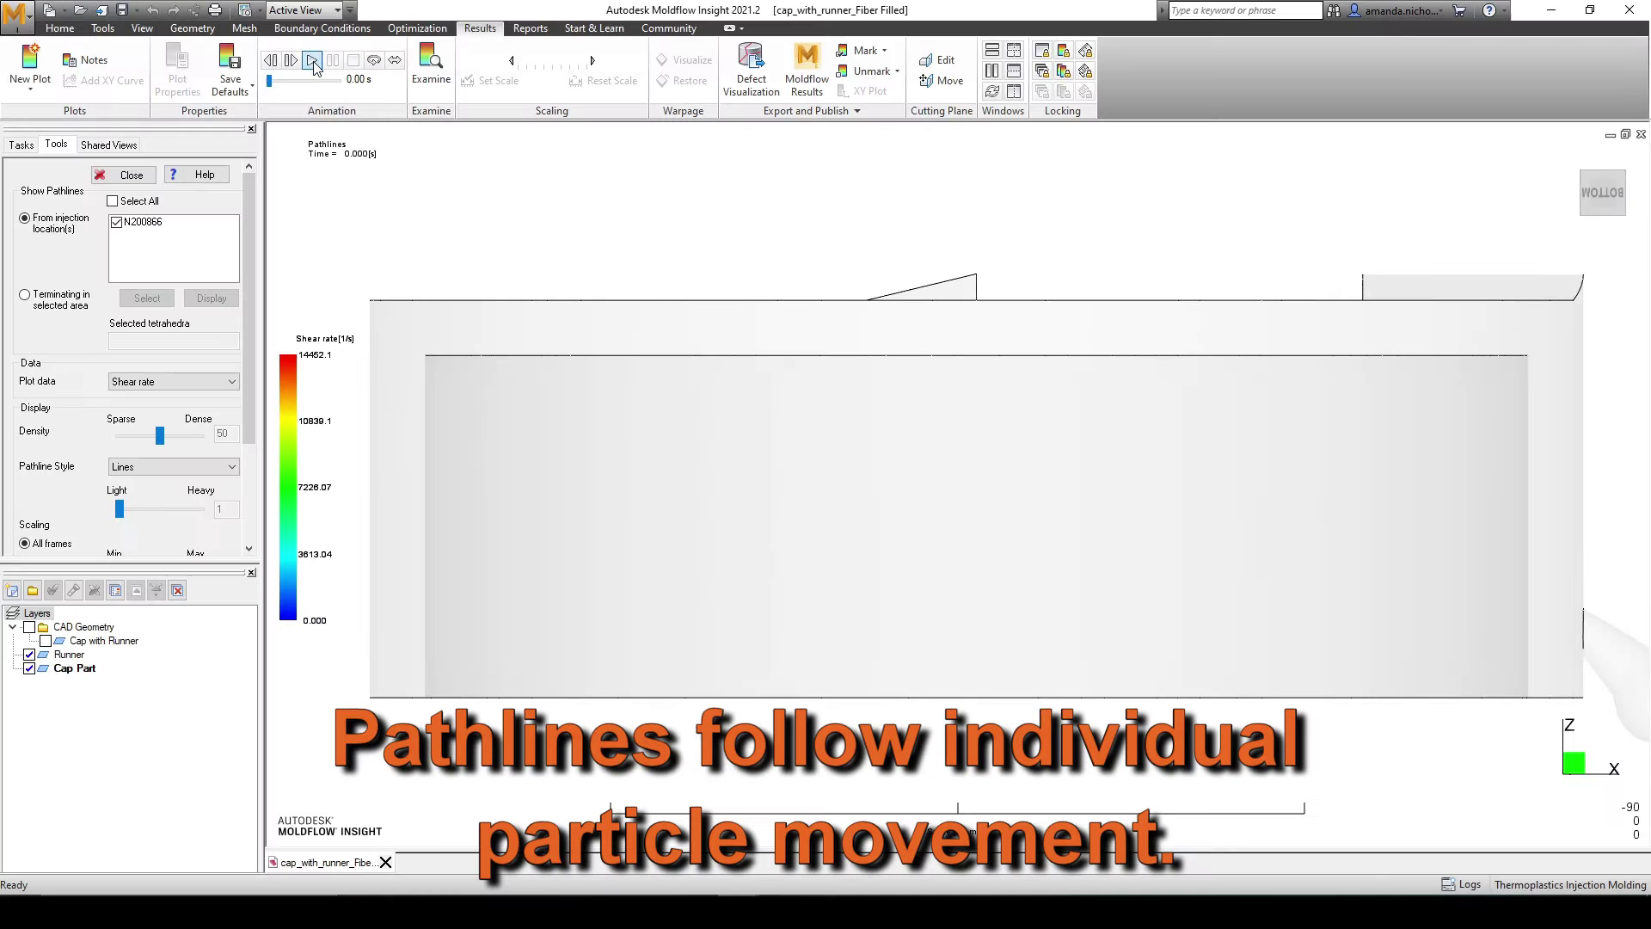
left_click(313, 62)
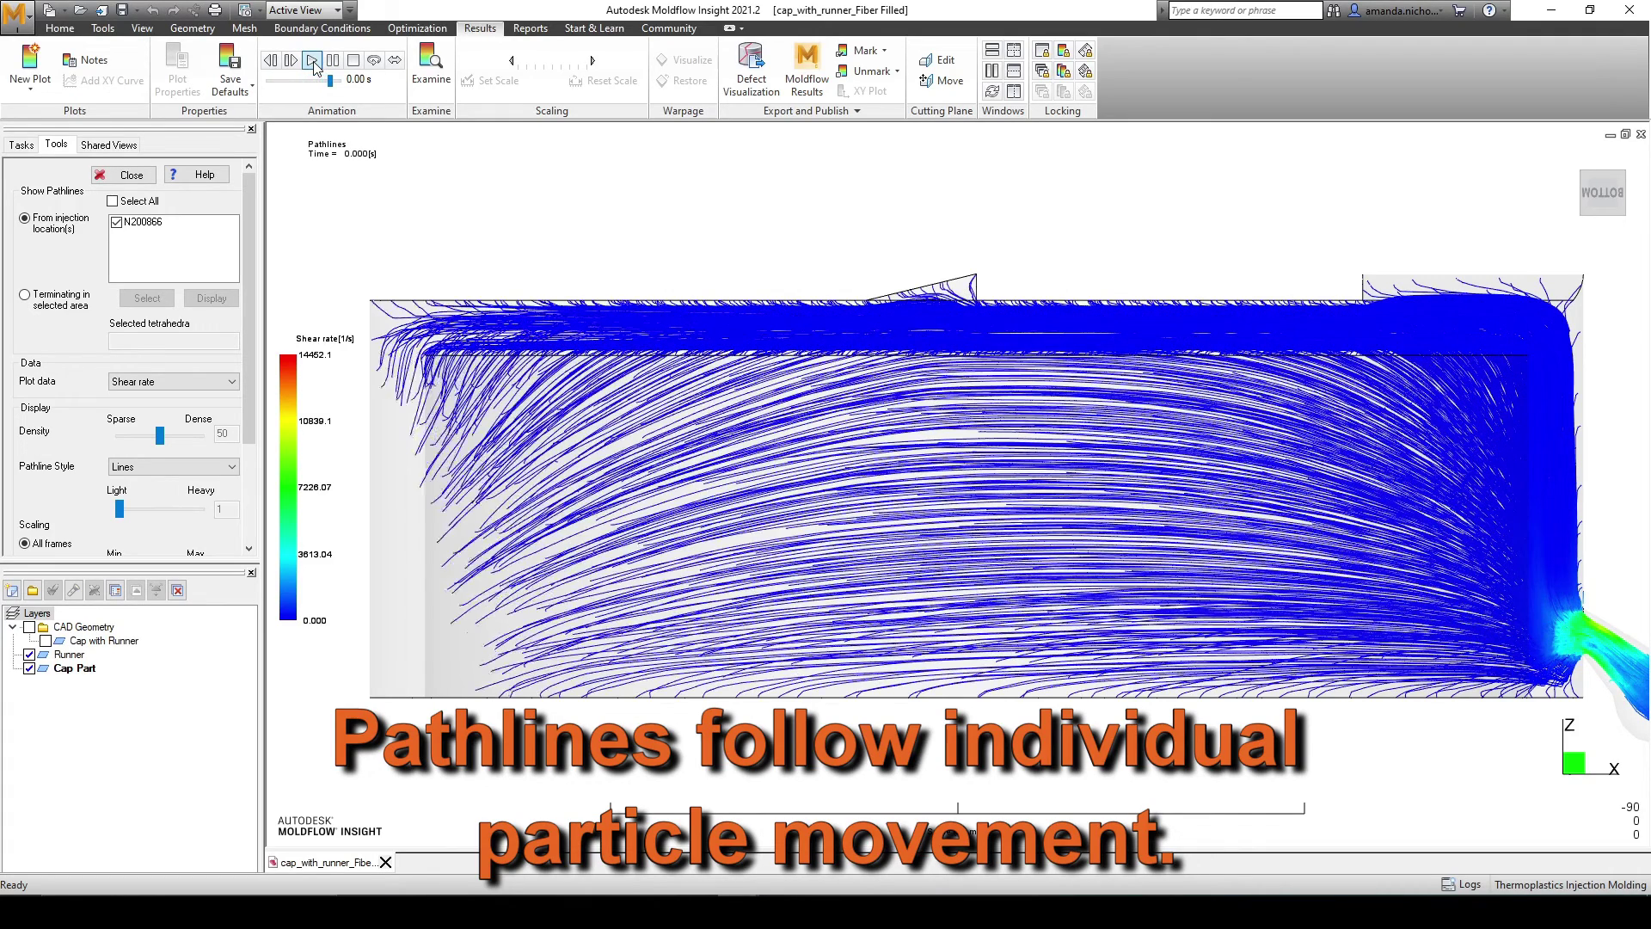
Display the Velocity result zoomed in on the cap's top wall section and play its filling animation.
left_click(27, 149)
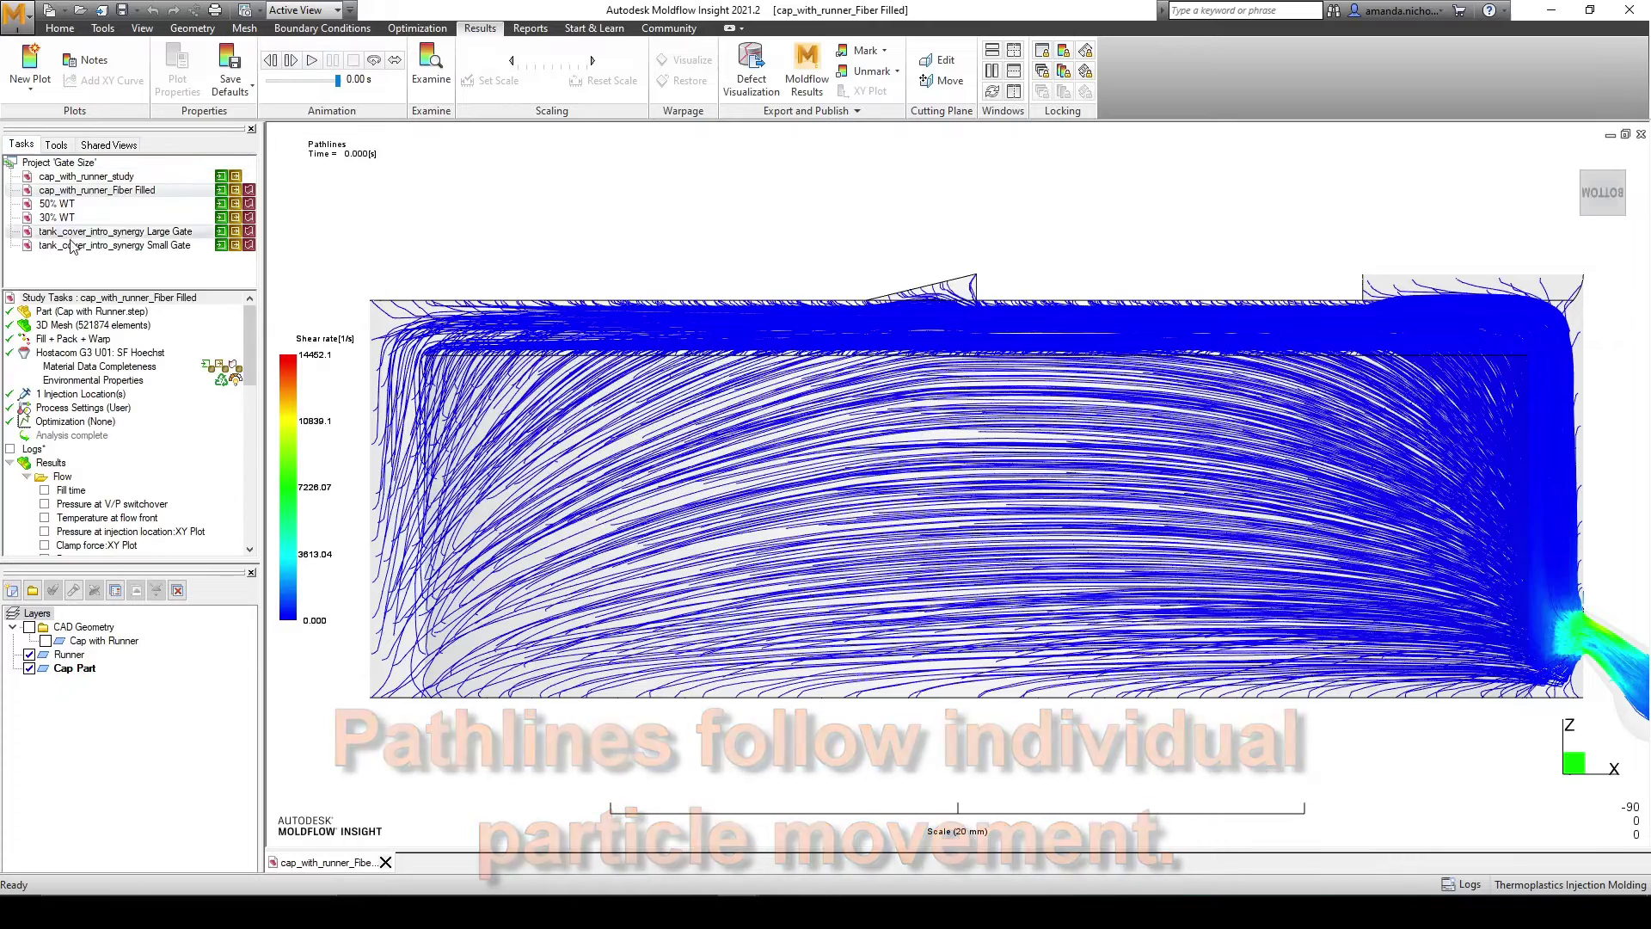
scroll(123, 413, "down", 5)
scroll(122, 413, "down", 1)
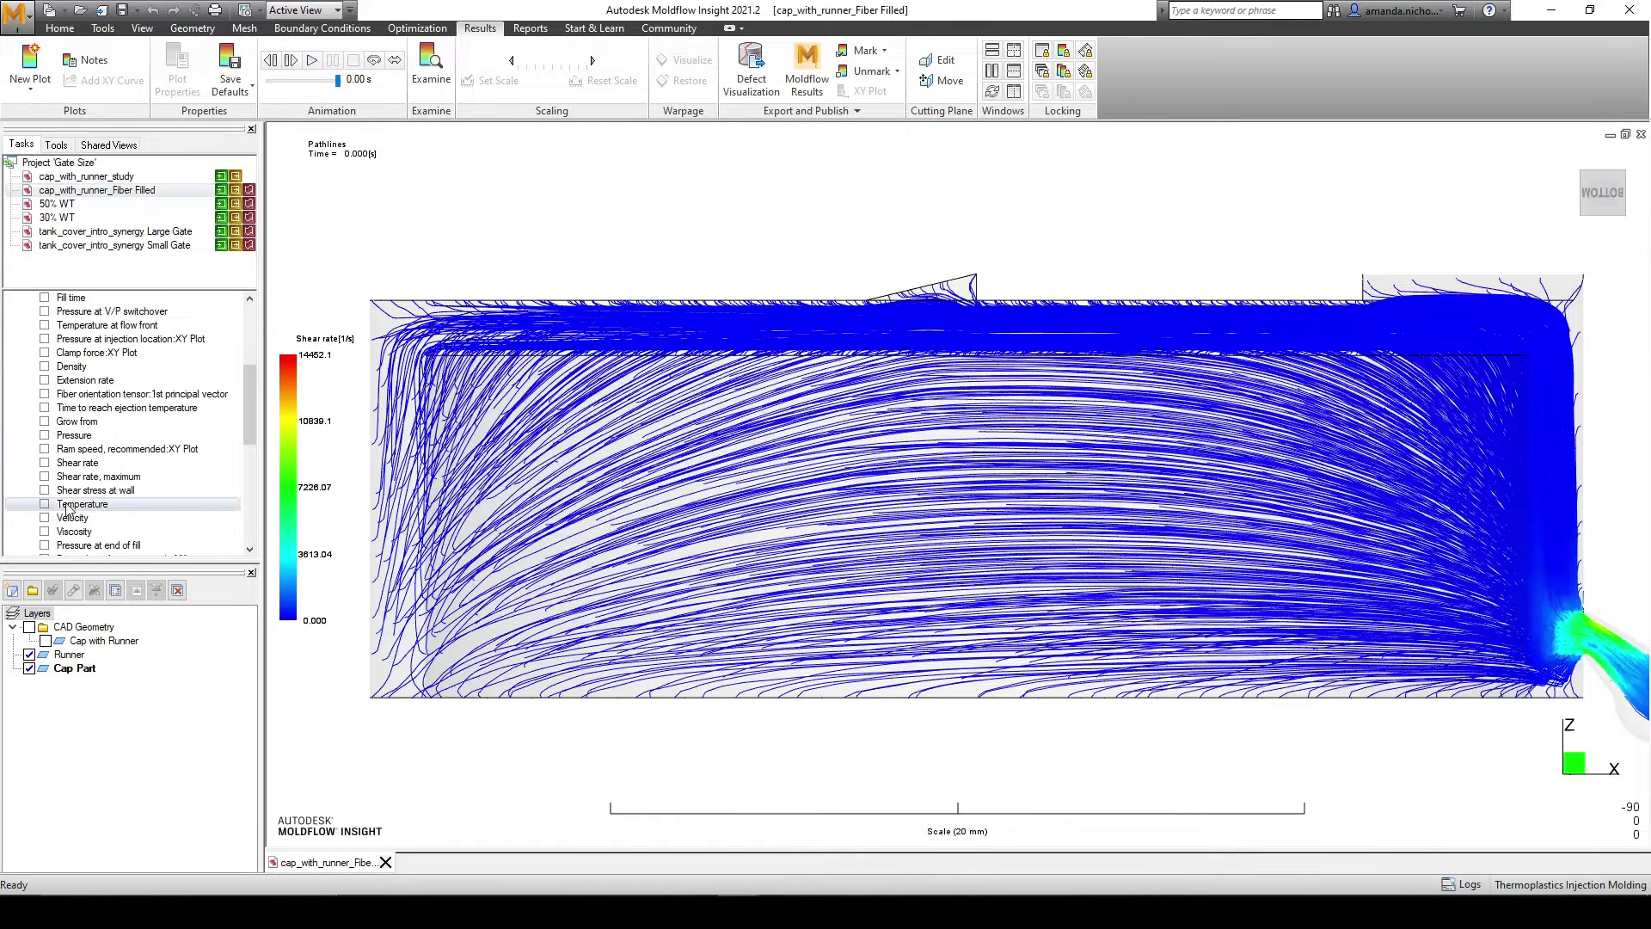
left_click(44, 517)
scroll(809, 519, "up", 3)
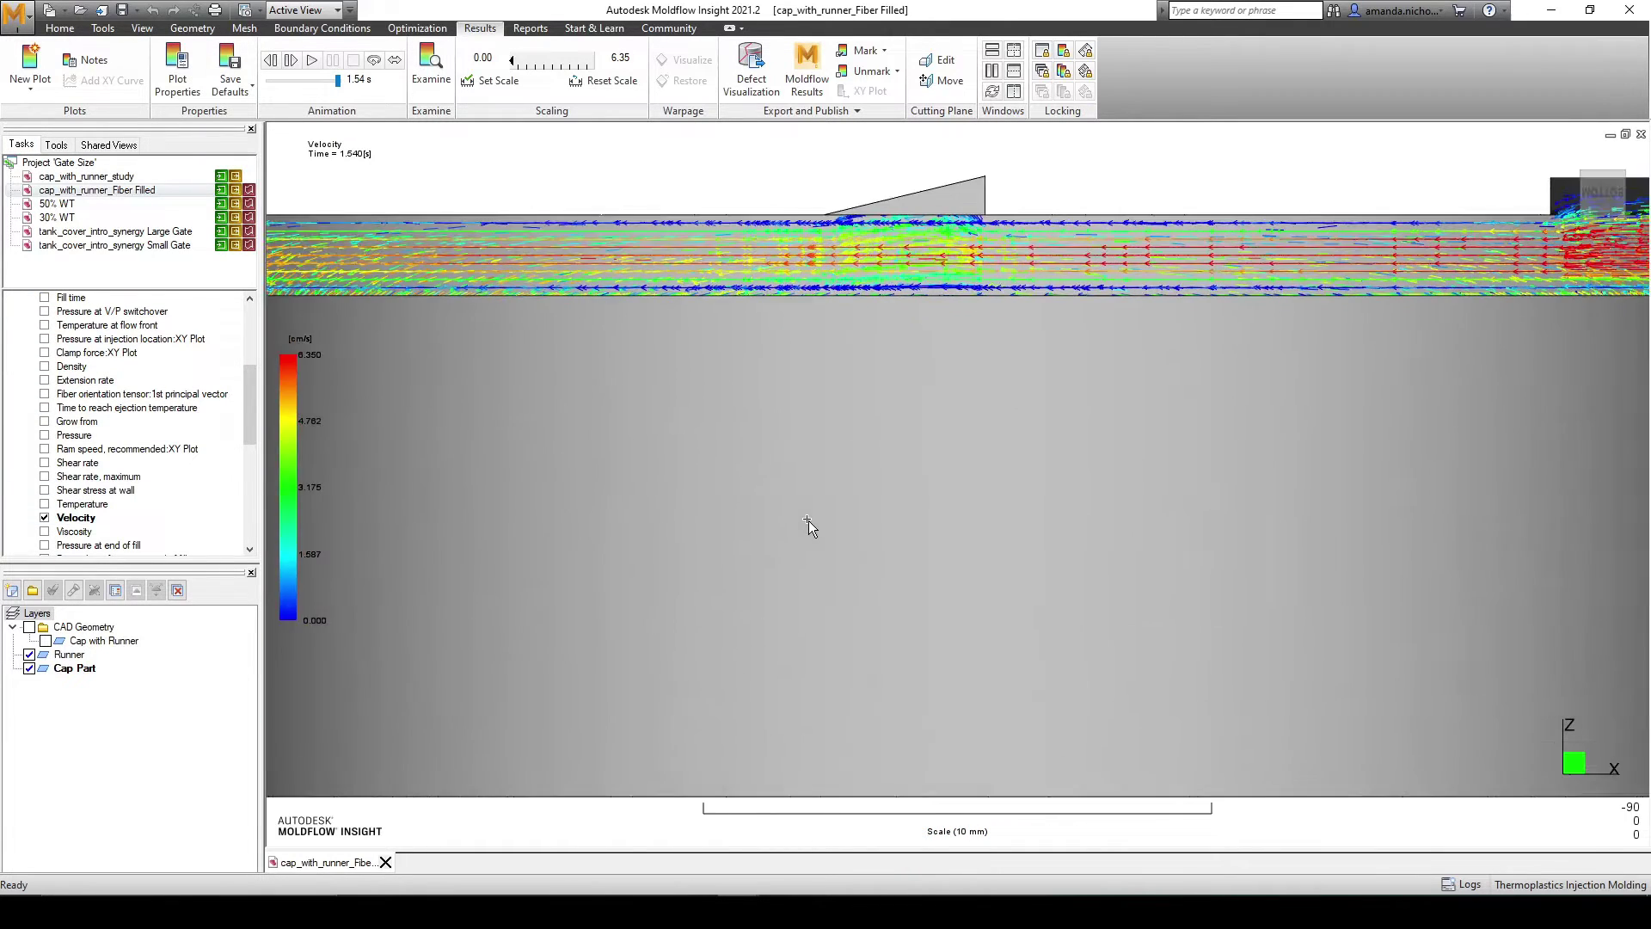
left_click(311, 62)
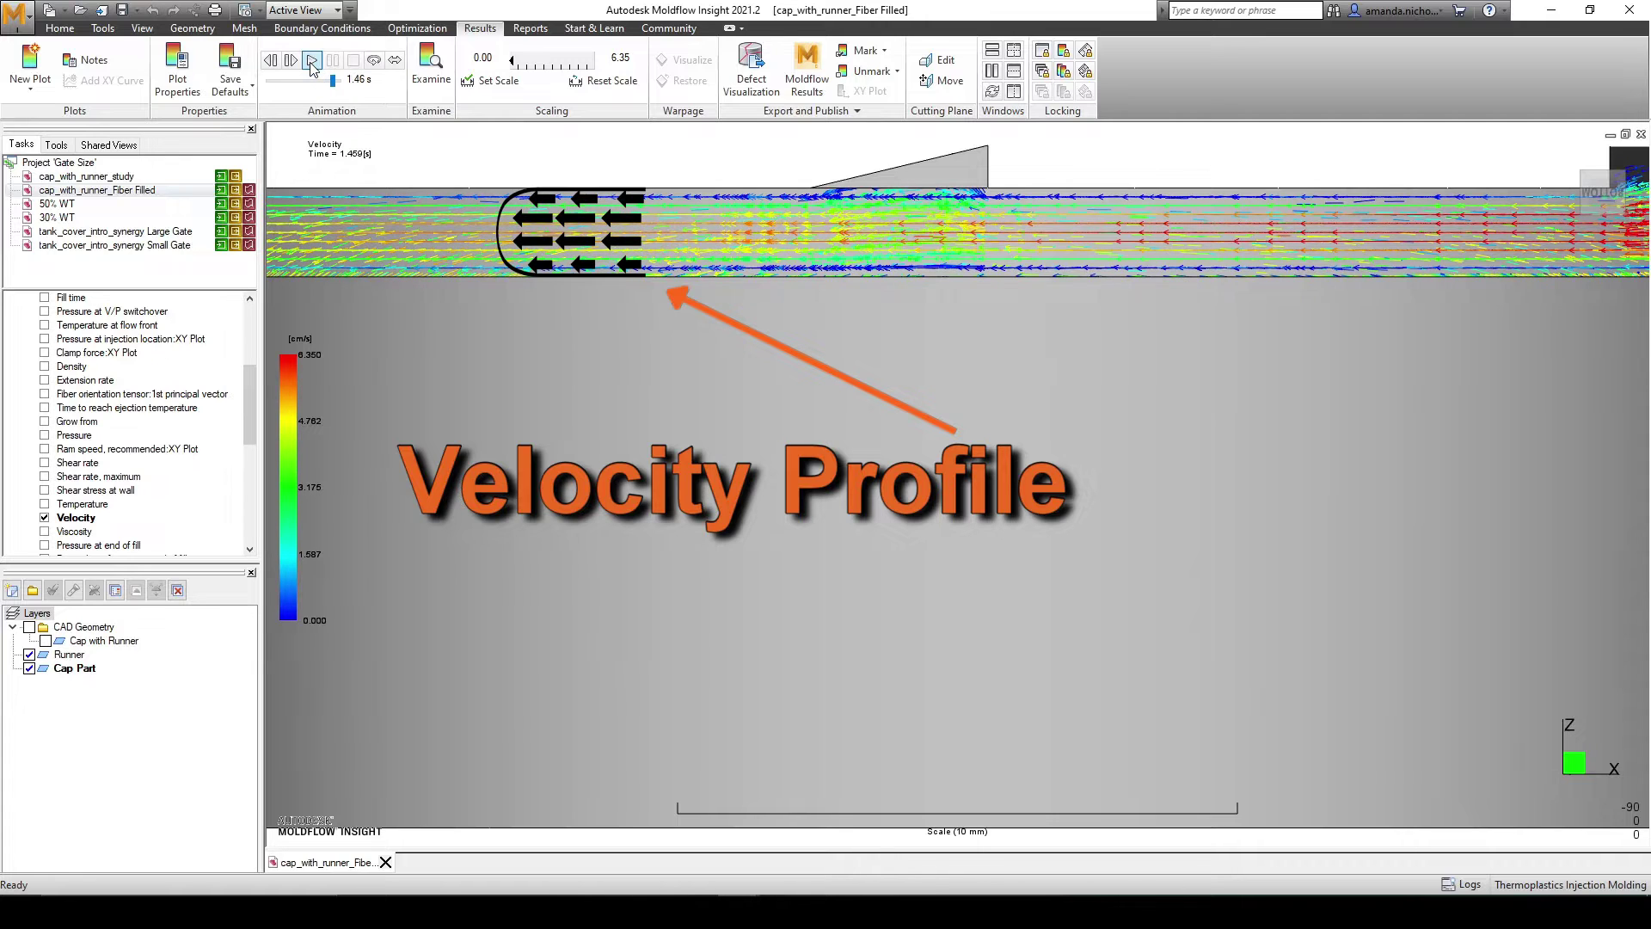
Examine the flow velocity at several points from the outer skin to the core of the cap's top wall.
left_click(431, 70)
left_click(1188, 198)
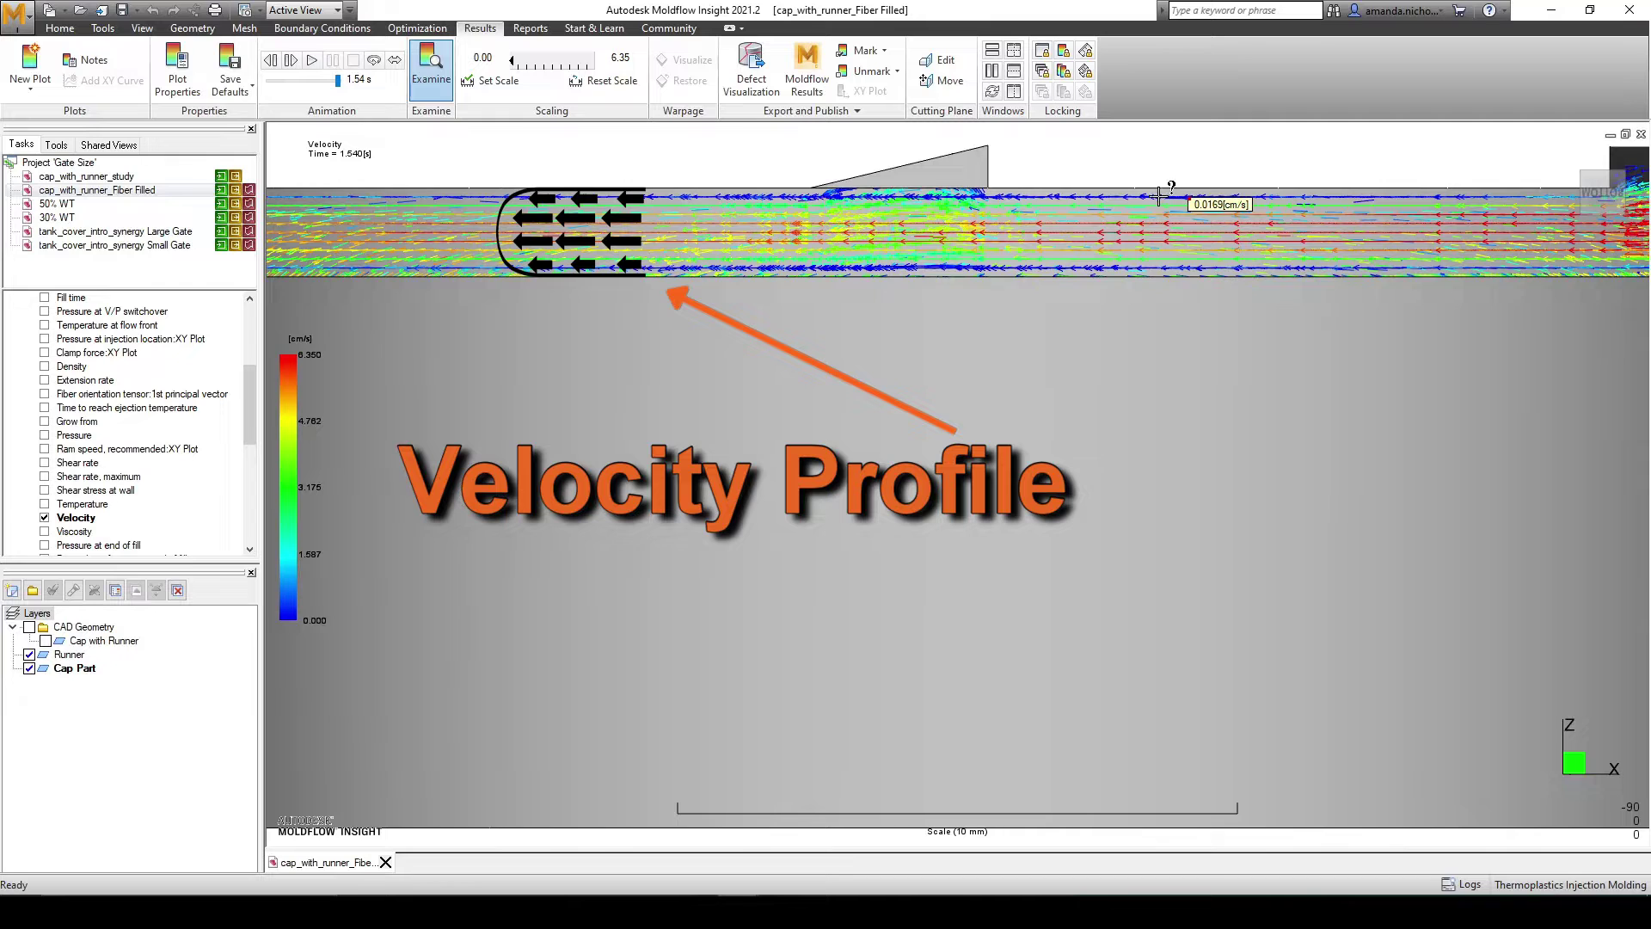
left_click(1080, 199)
left_click(1068, 212)
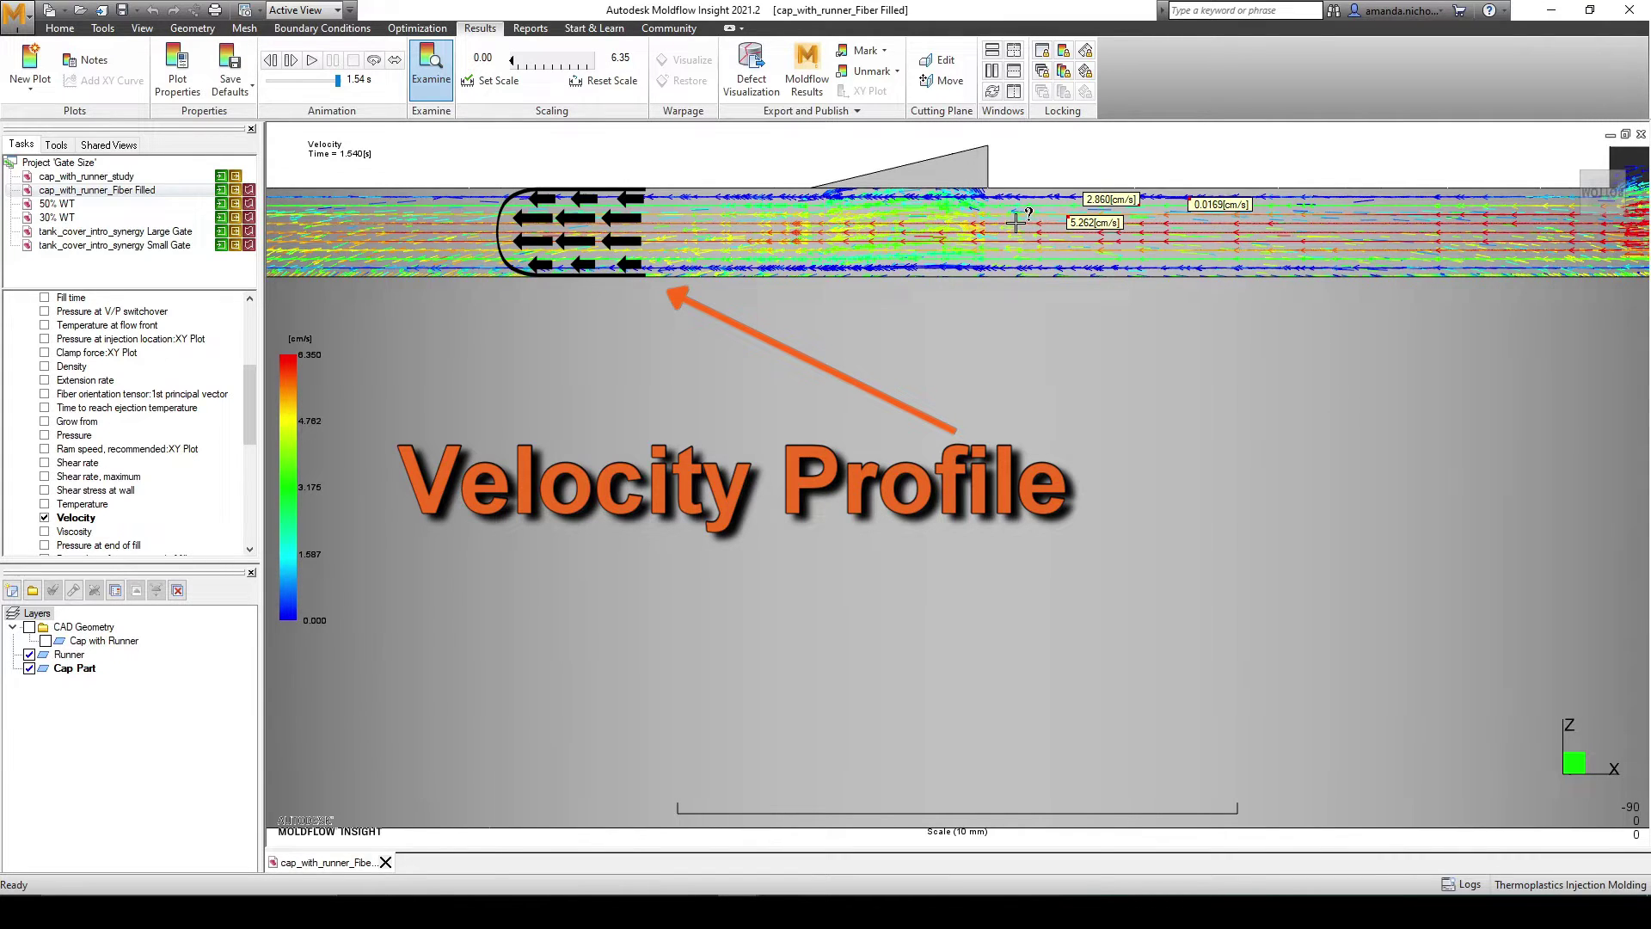
left_click(961, 215)
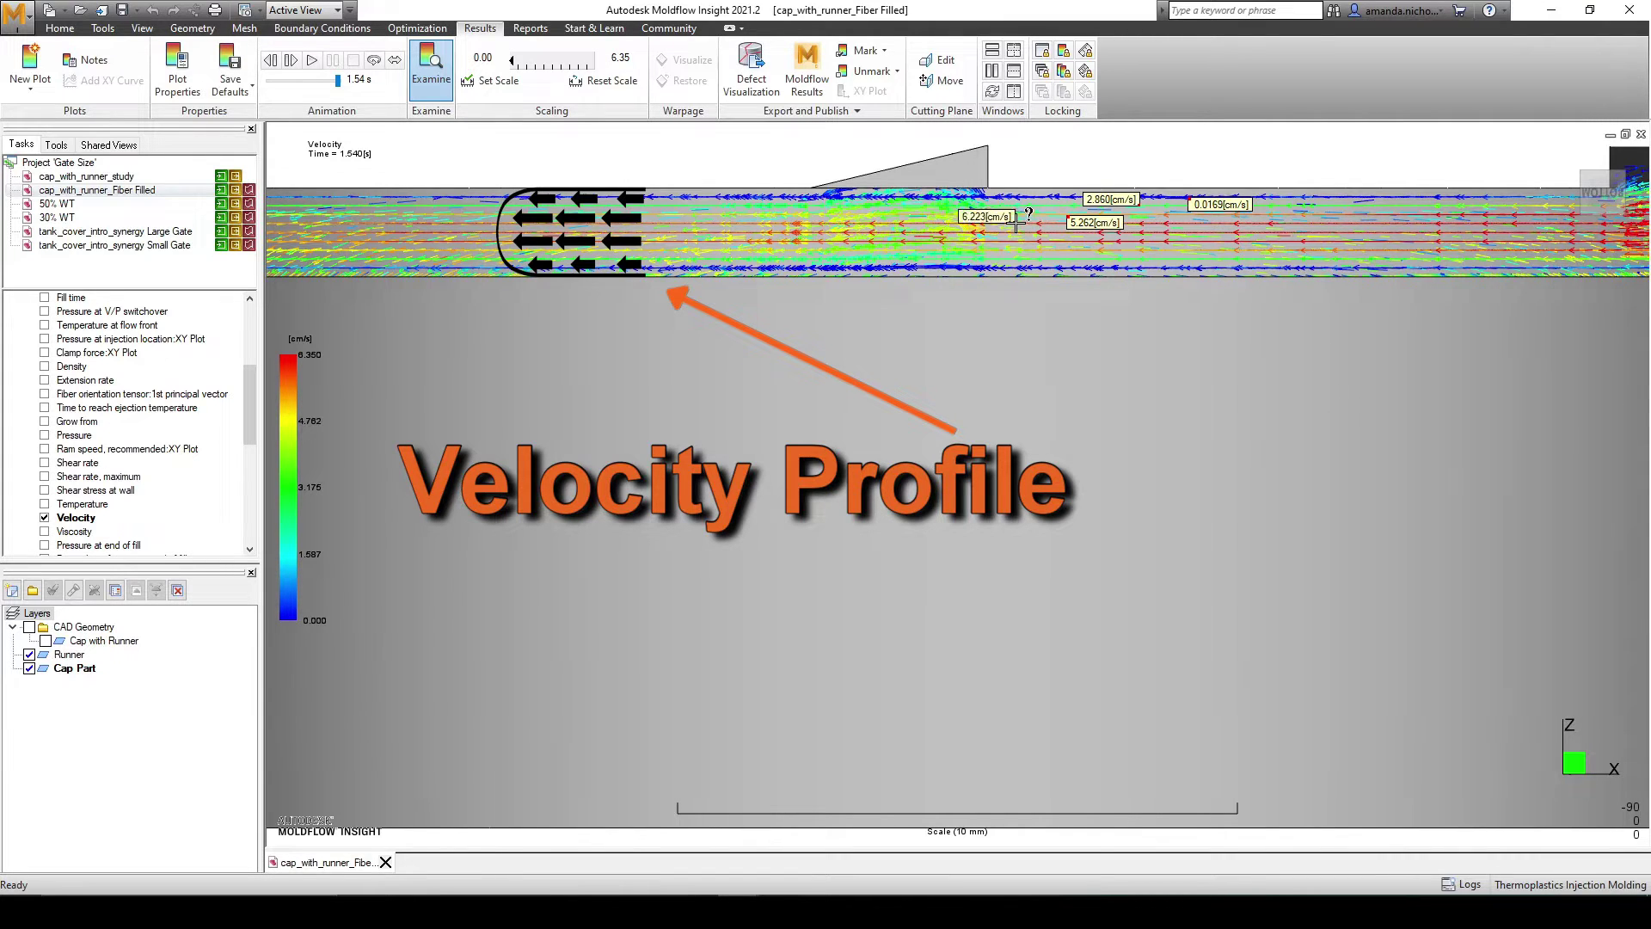
left_click(940, 232)
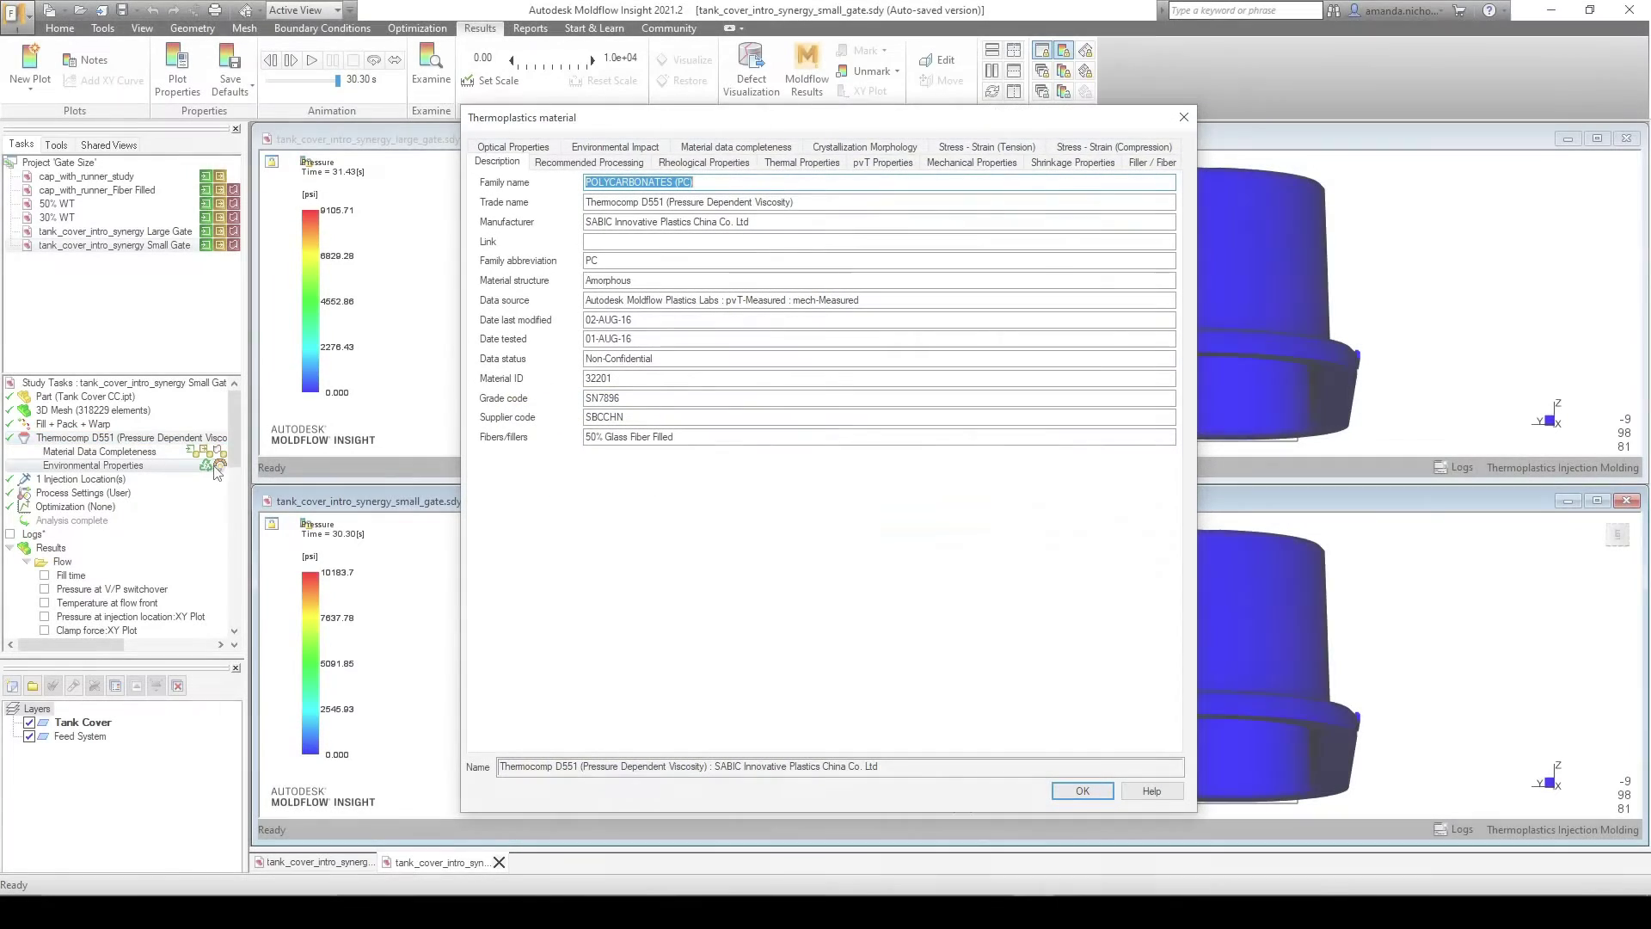
Review the recommended processing limits of the Thermocomp D551 material, including maximum shear stress and shear rate, and close its details.
left_click(589, 162)
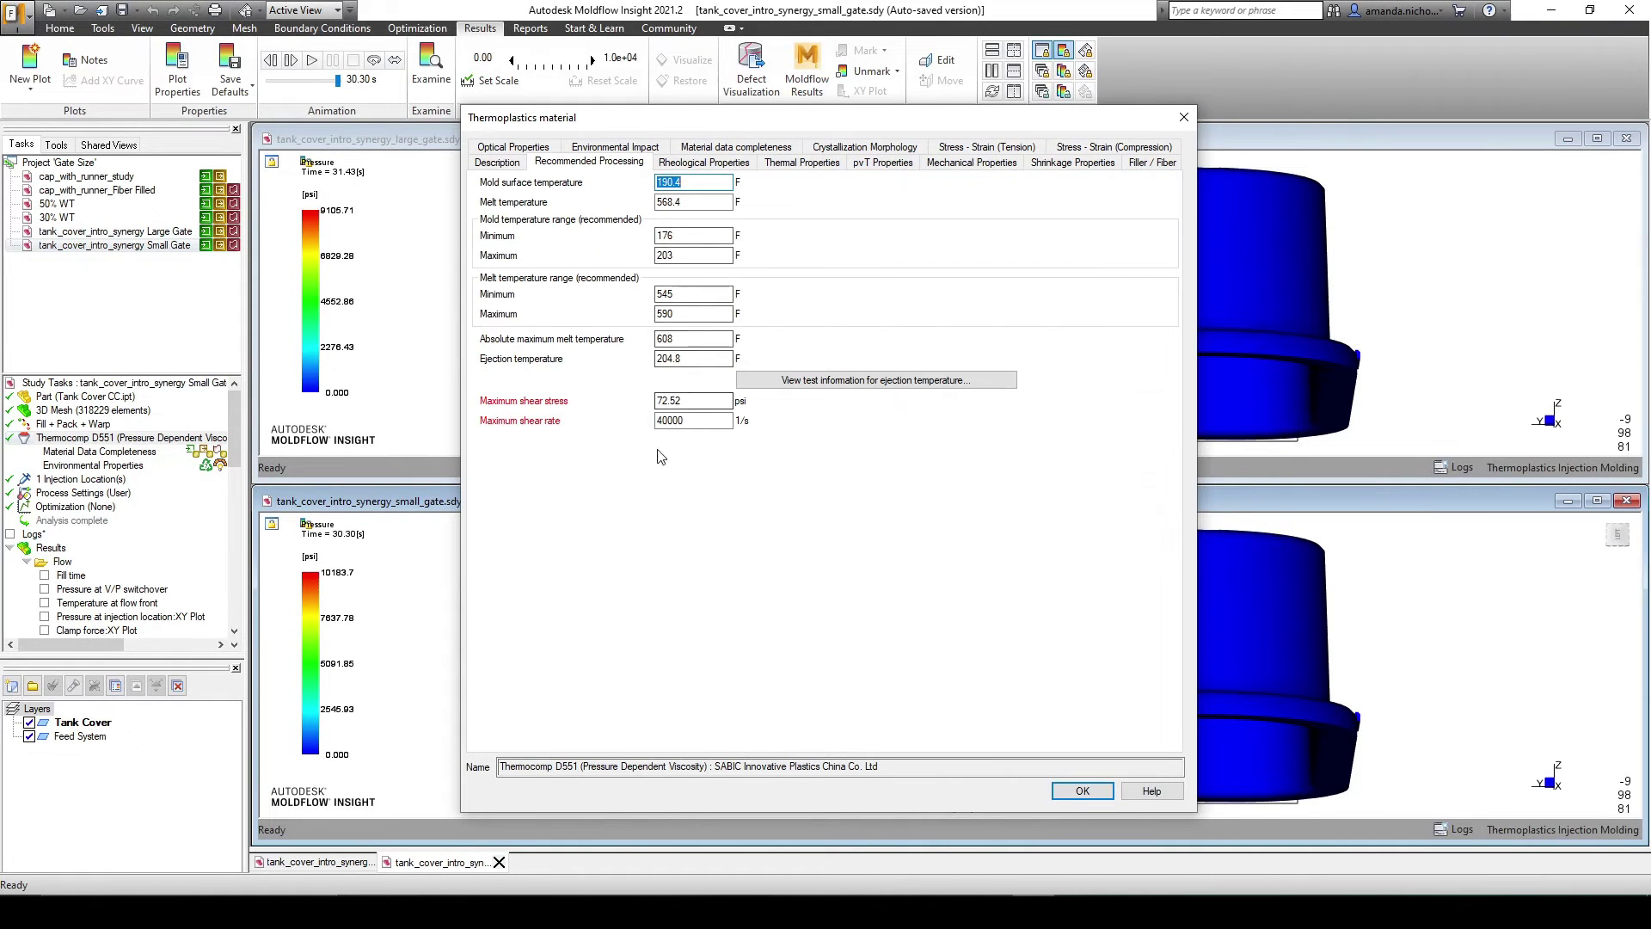
left_click(1082, 792)
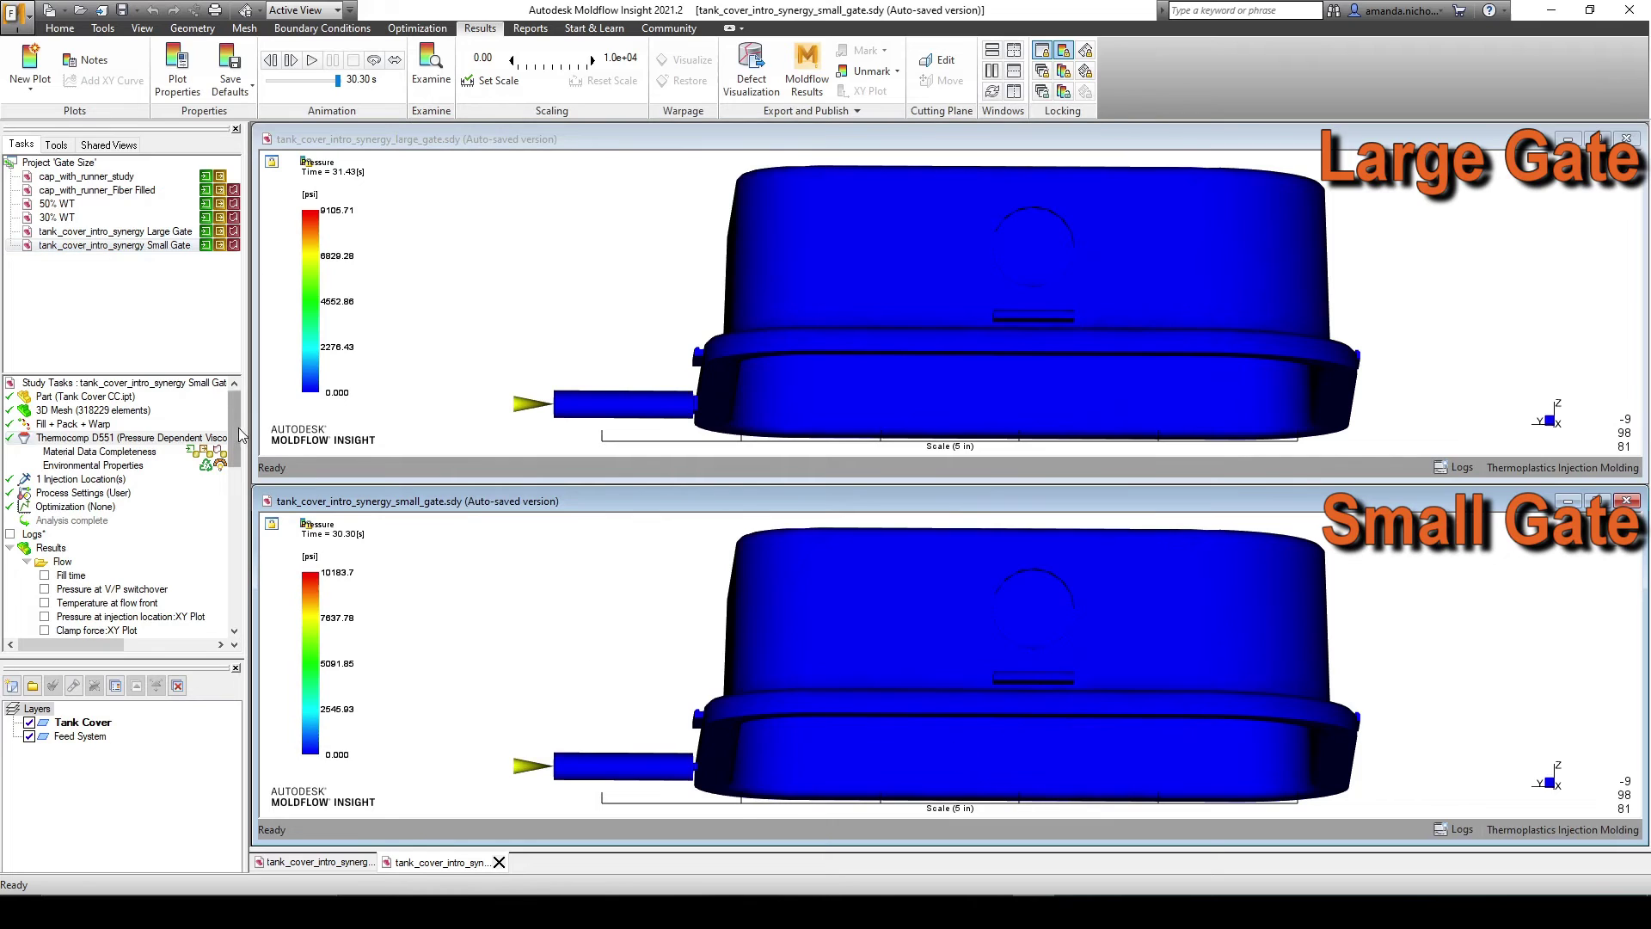
Animate the Pressure result for both the large and small gate studies, and display the Temperature result.
scroll(163, 516, "down", 5)
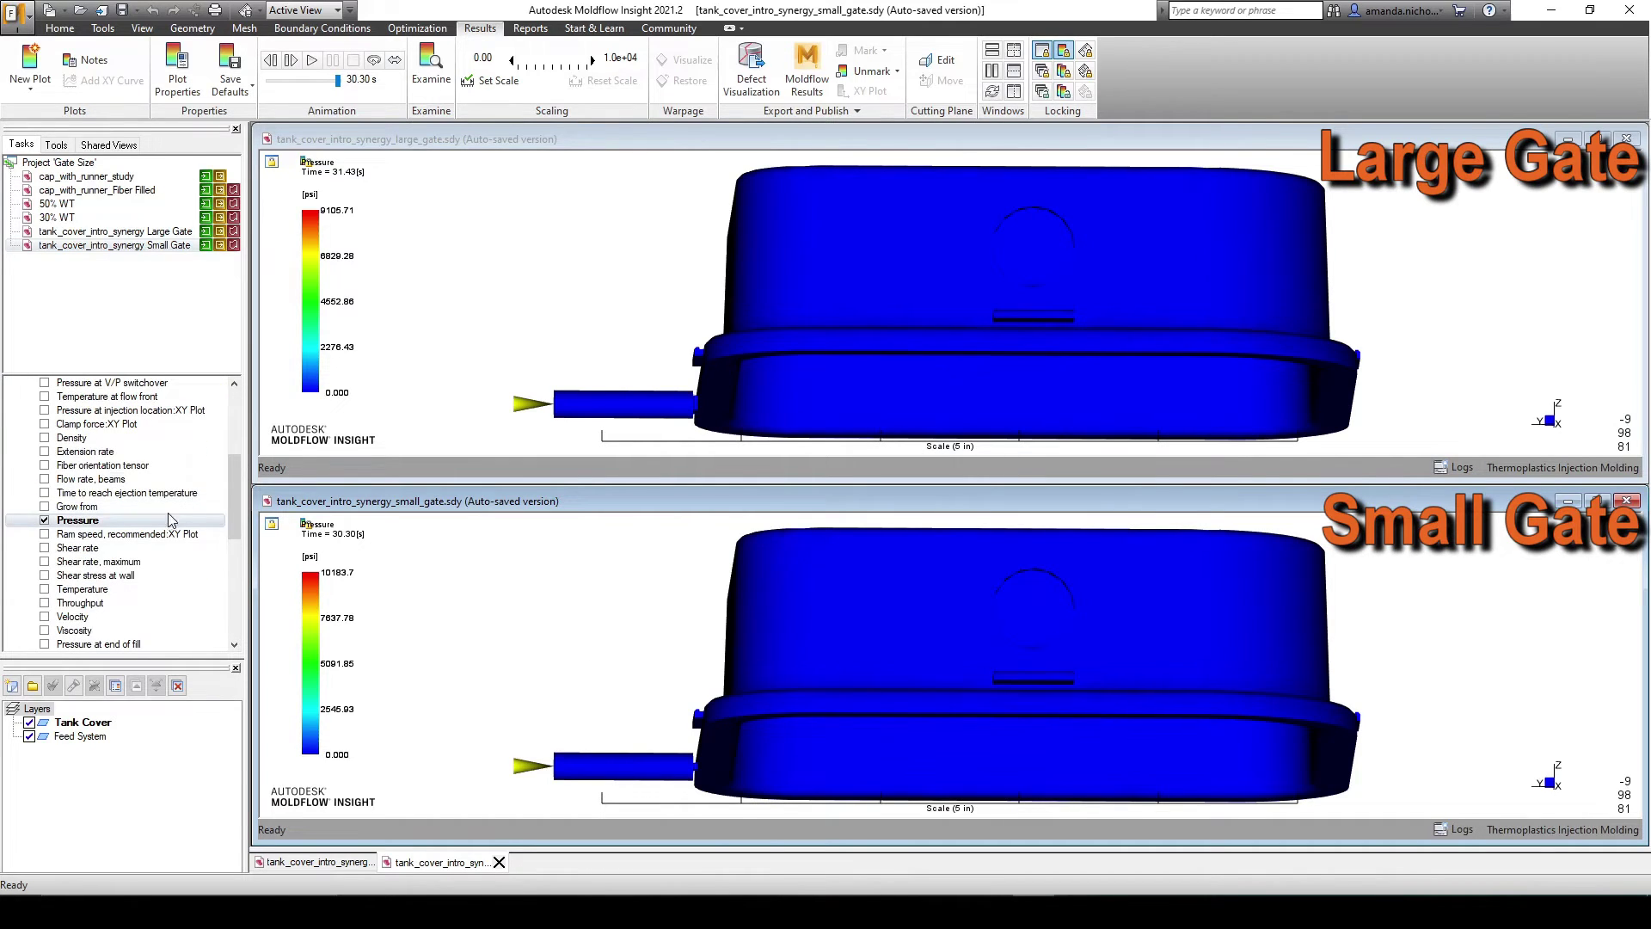
left_click(313, 60)
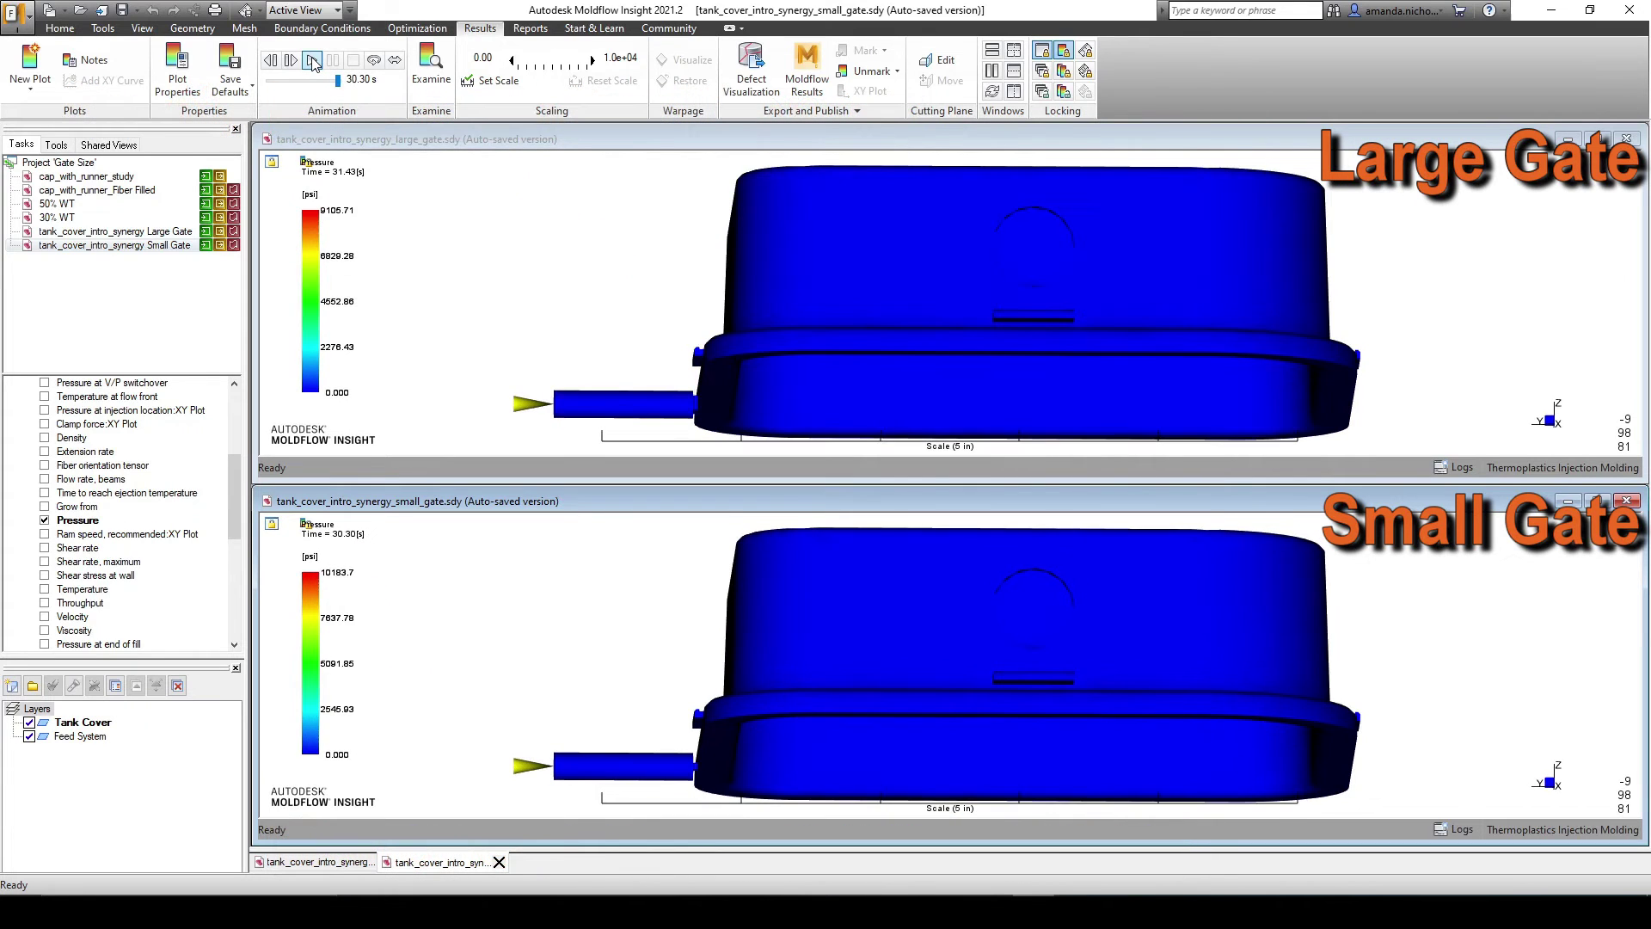
left_click(45, 590)
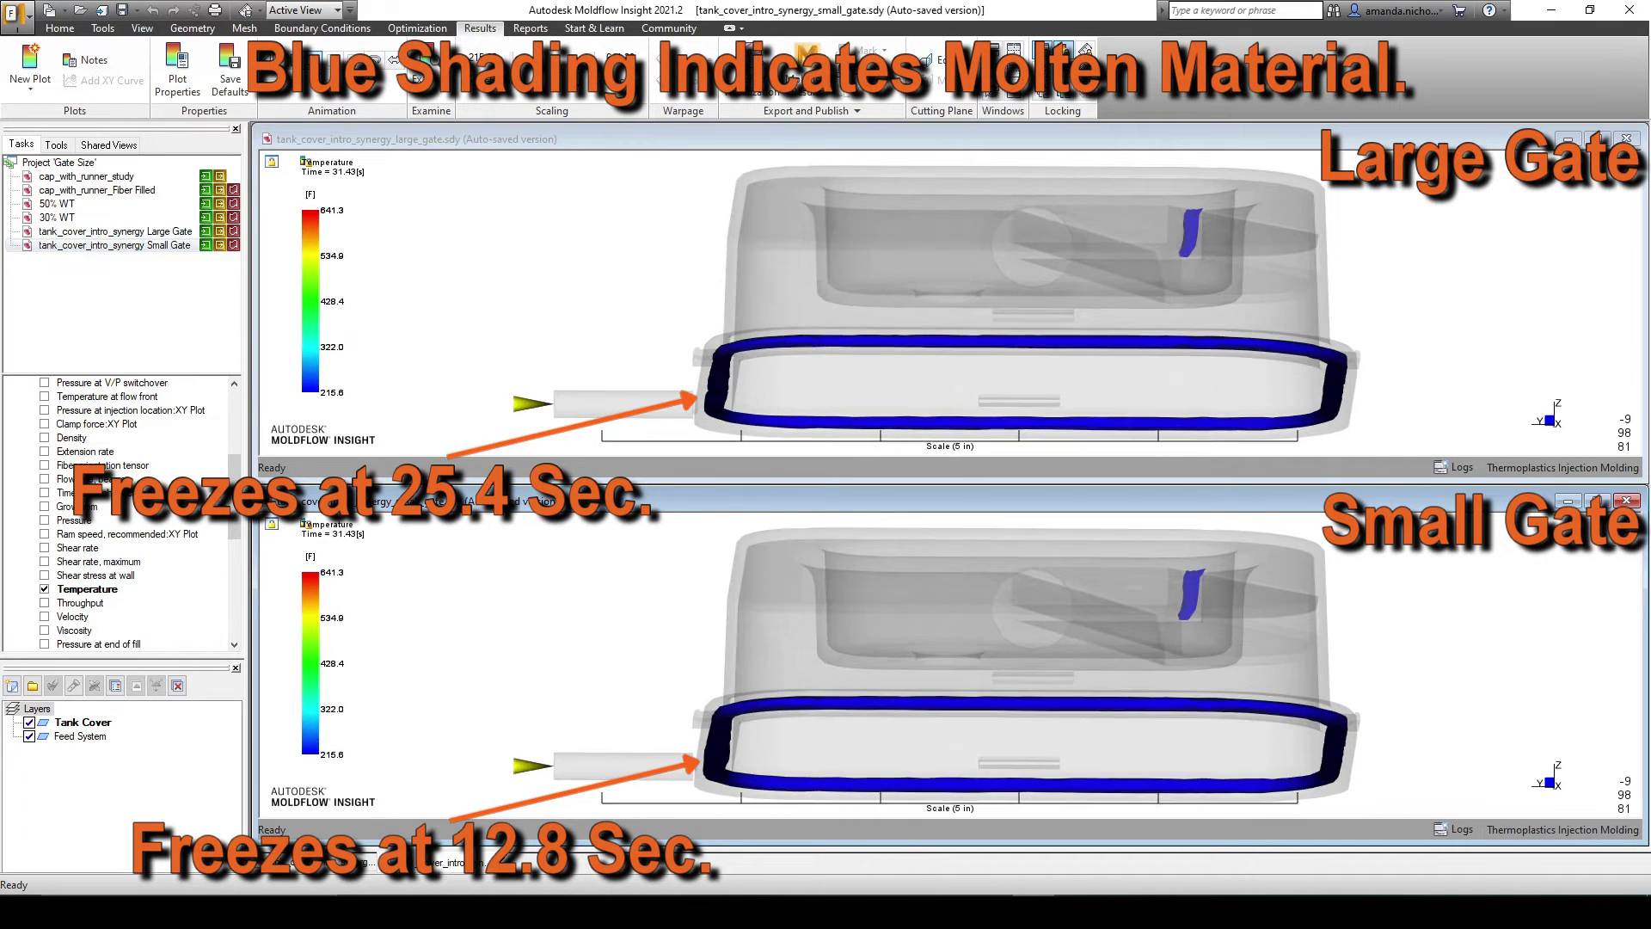
Display the Average volumetric shrinkage result for both the large and small gate tank covers.
scroll(236, 526, "down", 4)
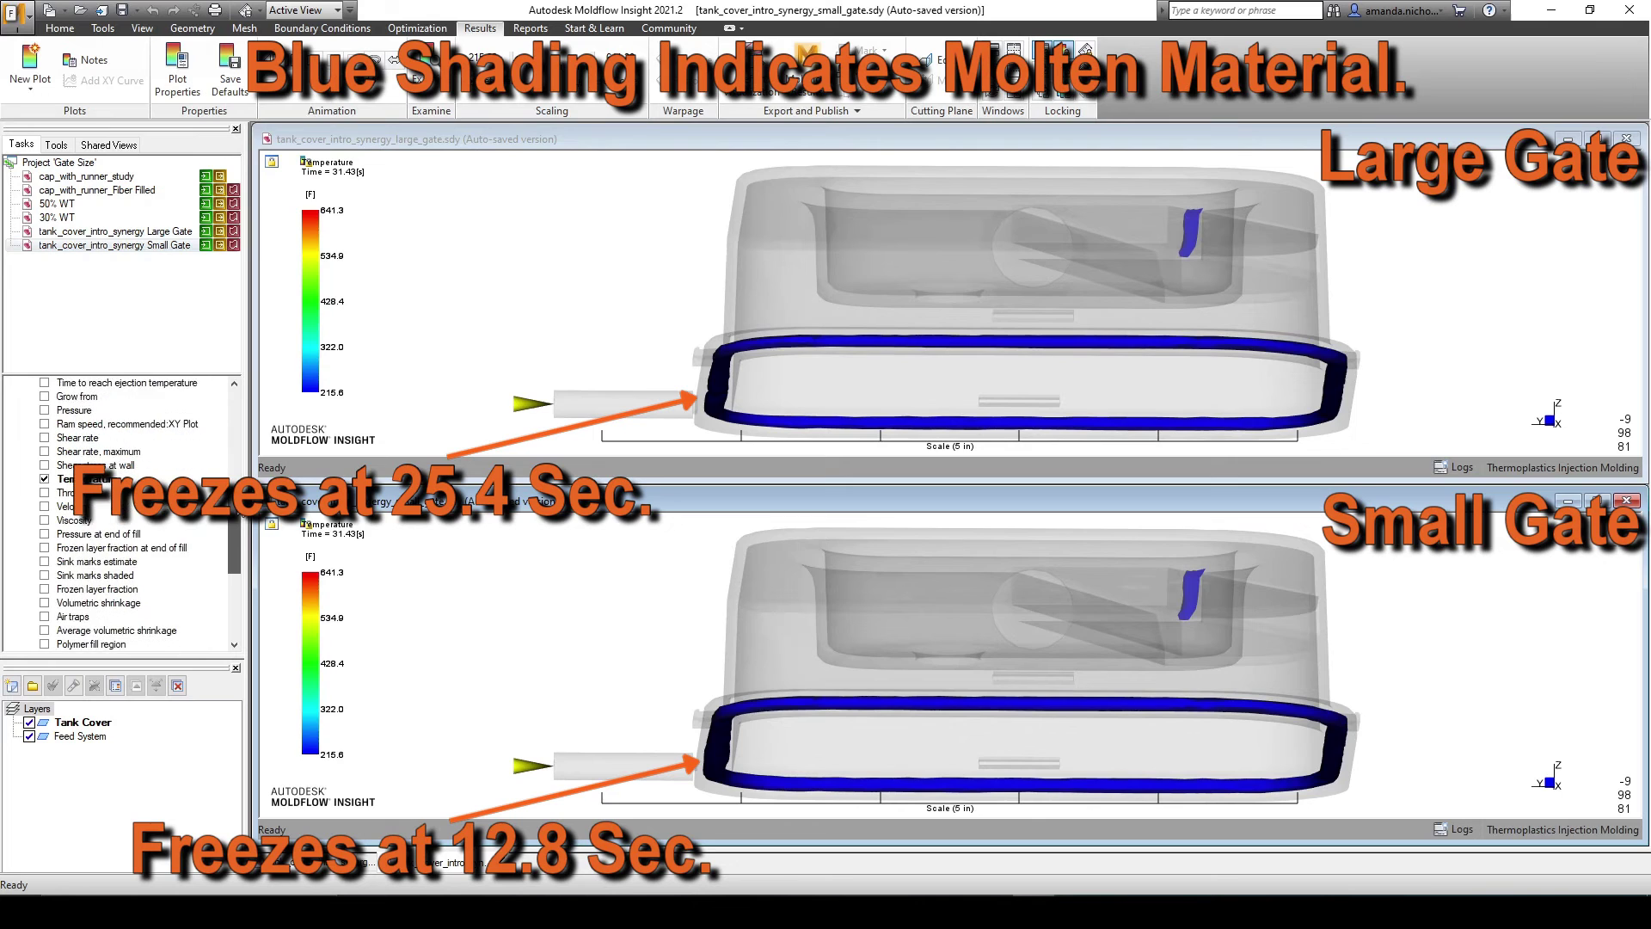
scroll(239, 526, "down", 1)
left_click(45, 576)
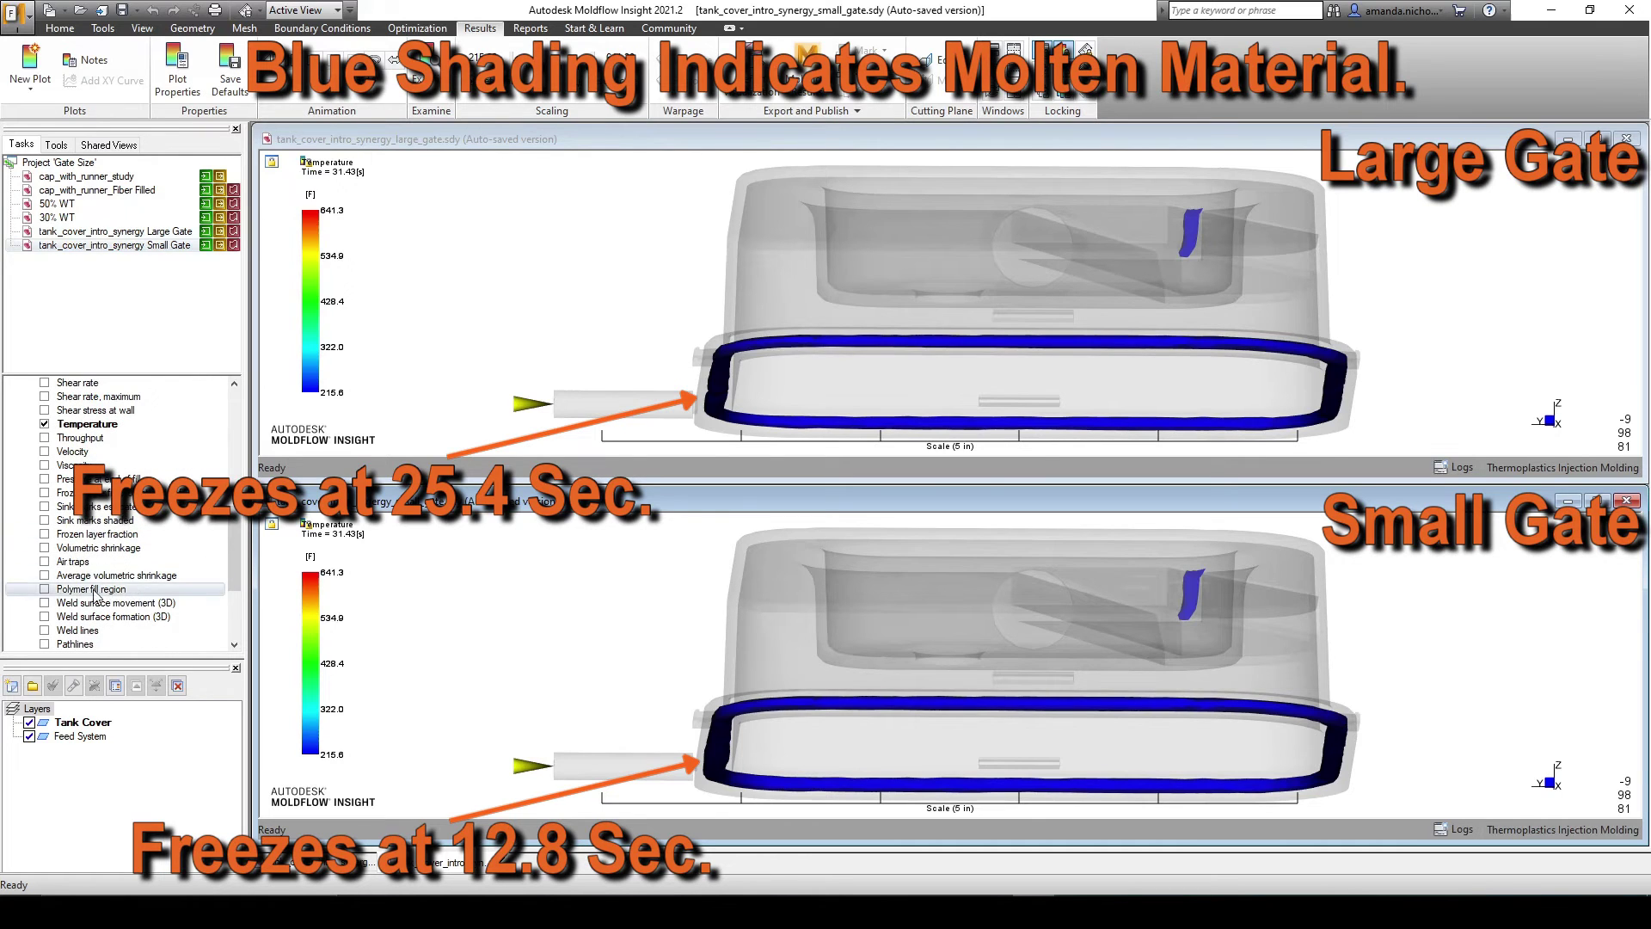
left_click(45, 576)
Examine the average volumetric shrinkage at both ends of the tank cover's rim, along its lower edge and on the circular feature.
left_click(438, 70)
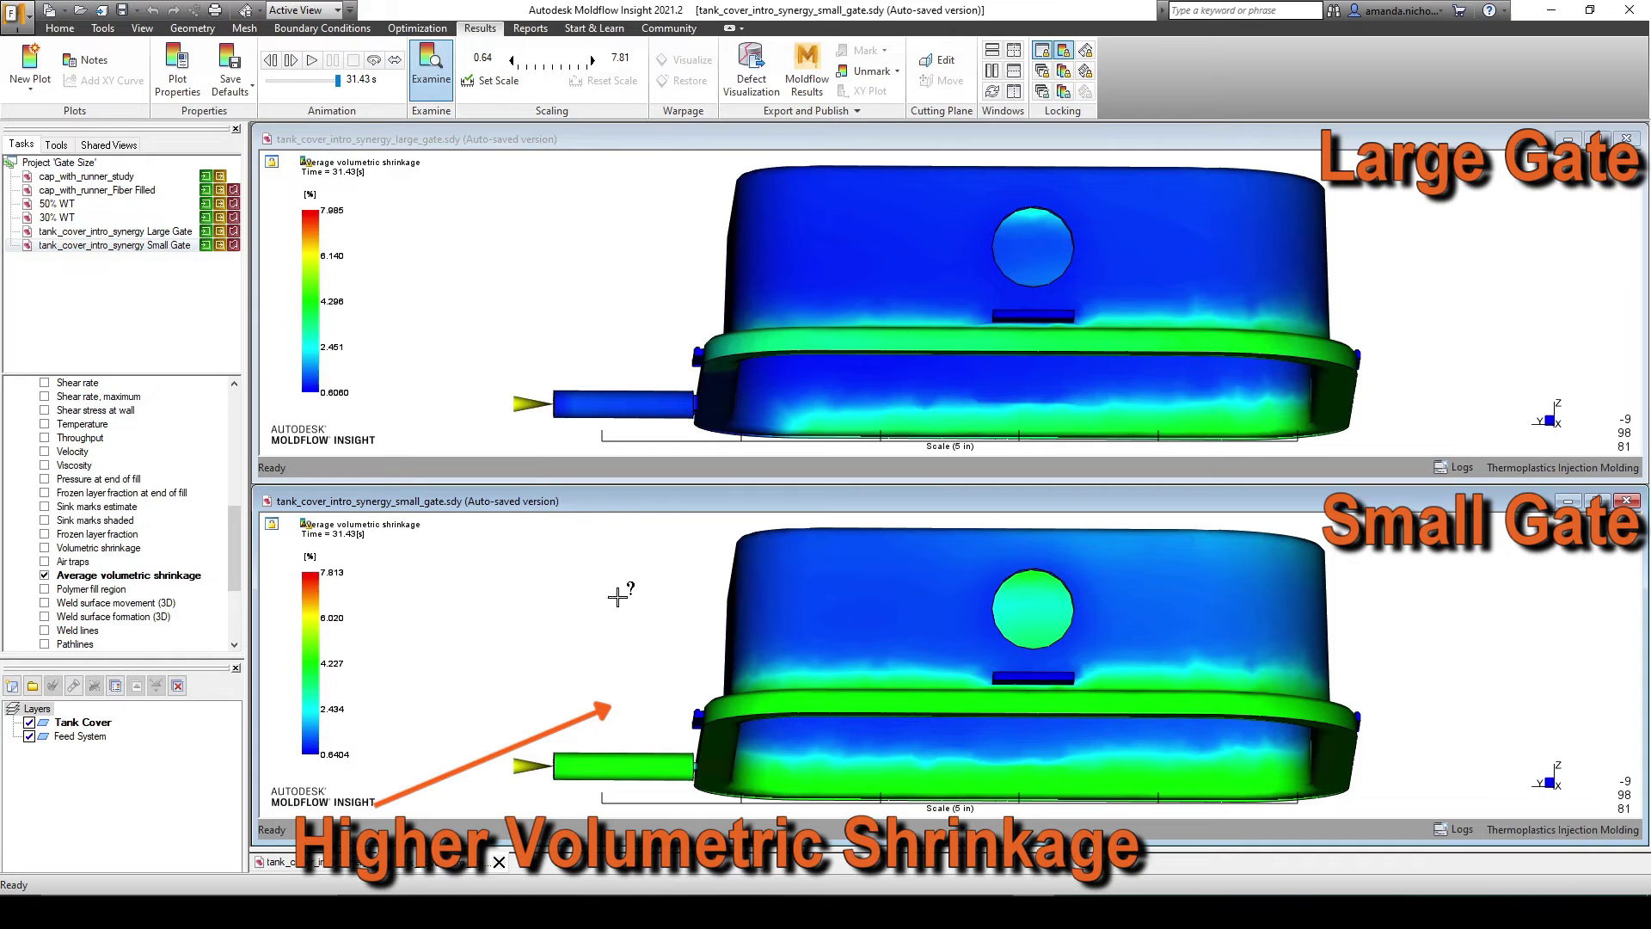
left_click(765, 702)
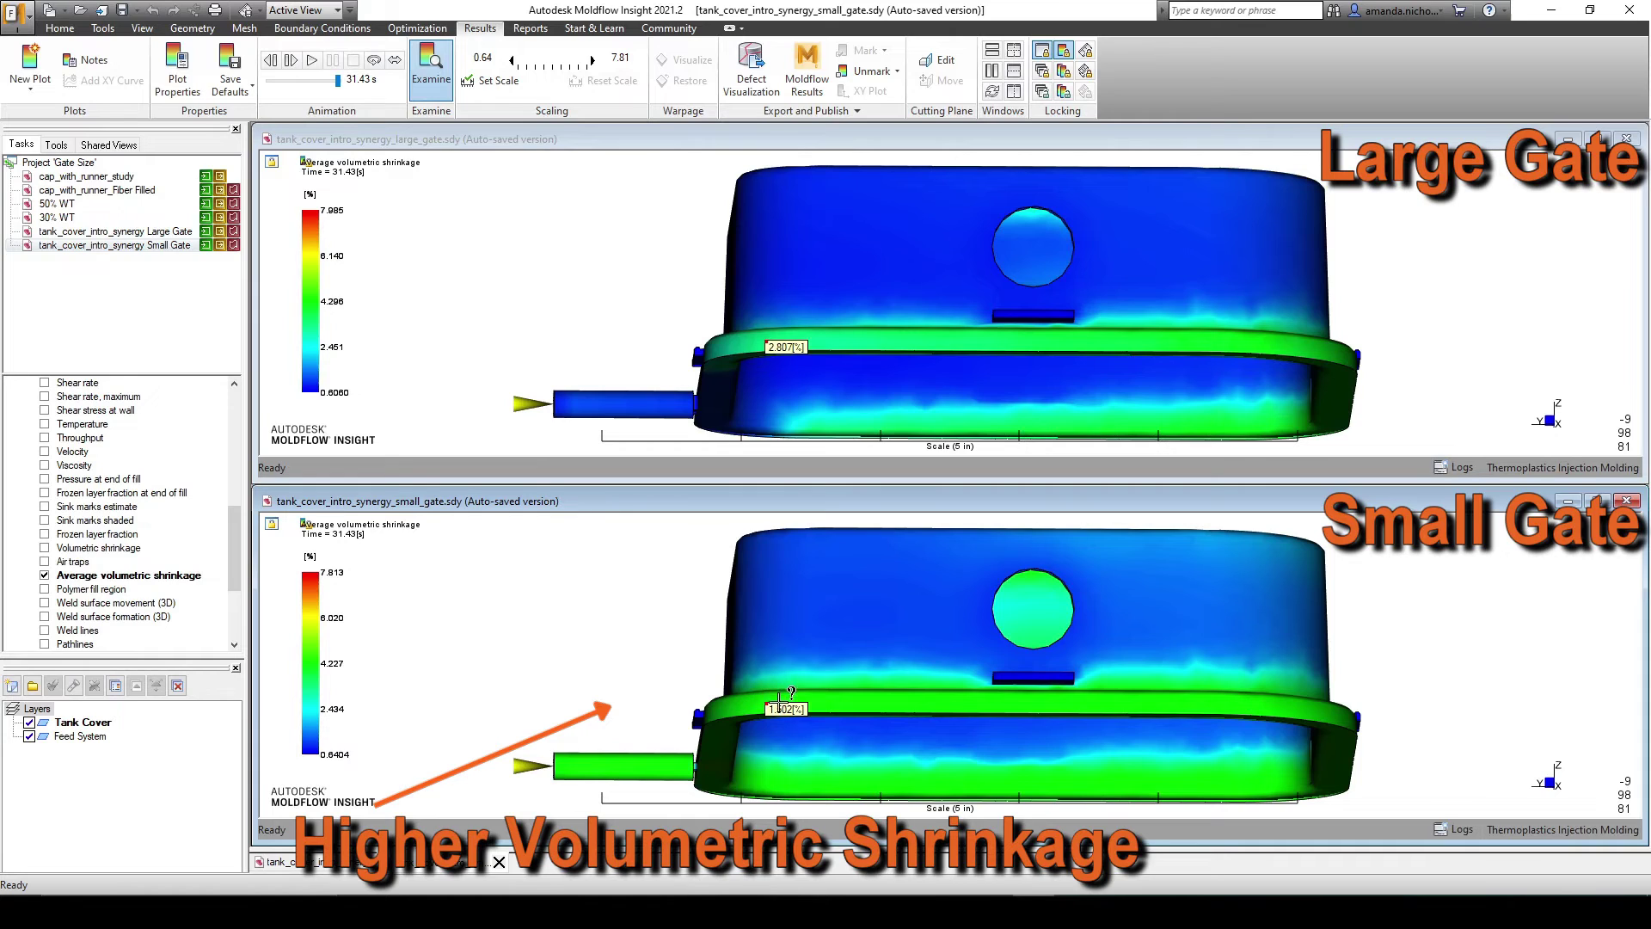
left_click(1291, 705)
left_click(1266, 787)
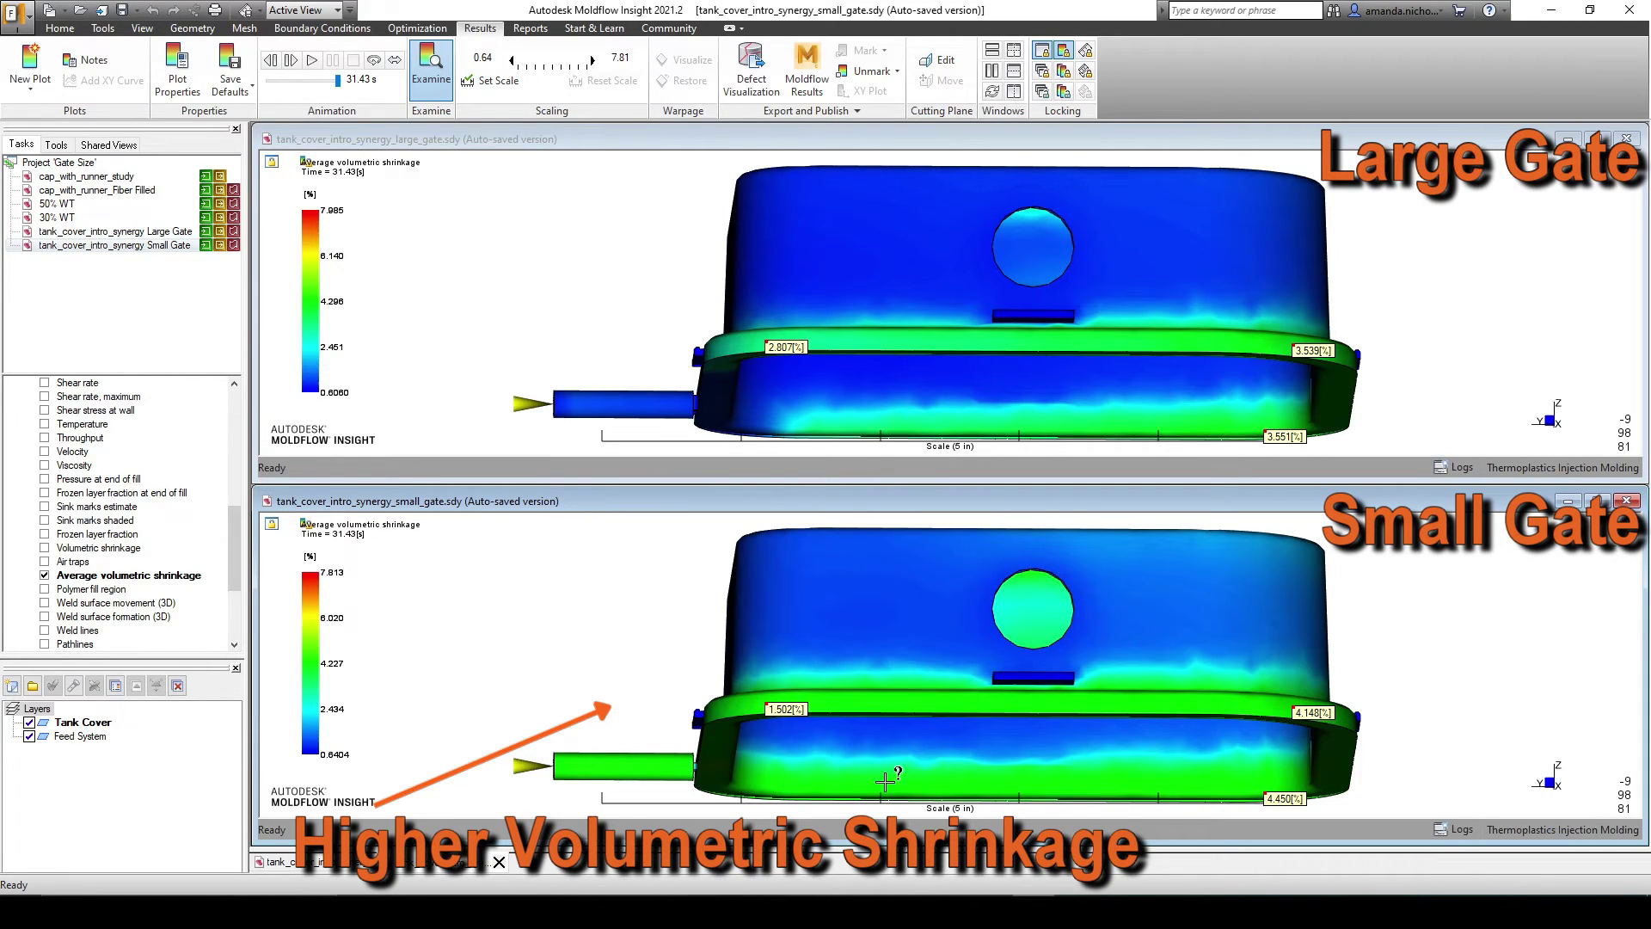
left_click(794, 784)
left_click(1034, 579)
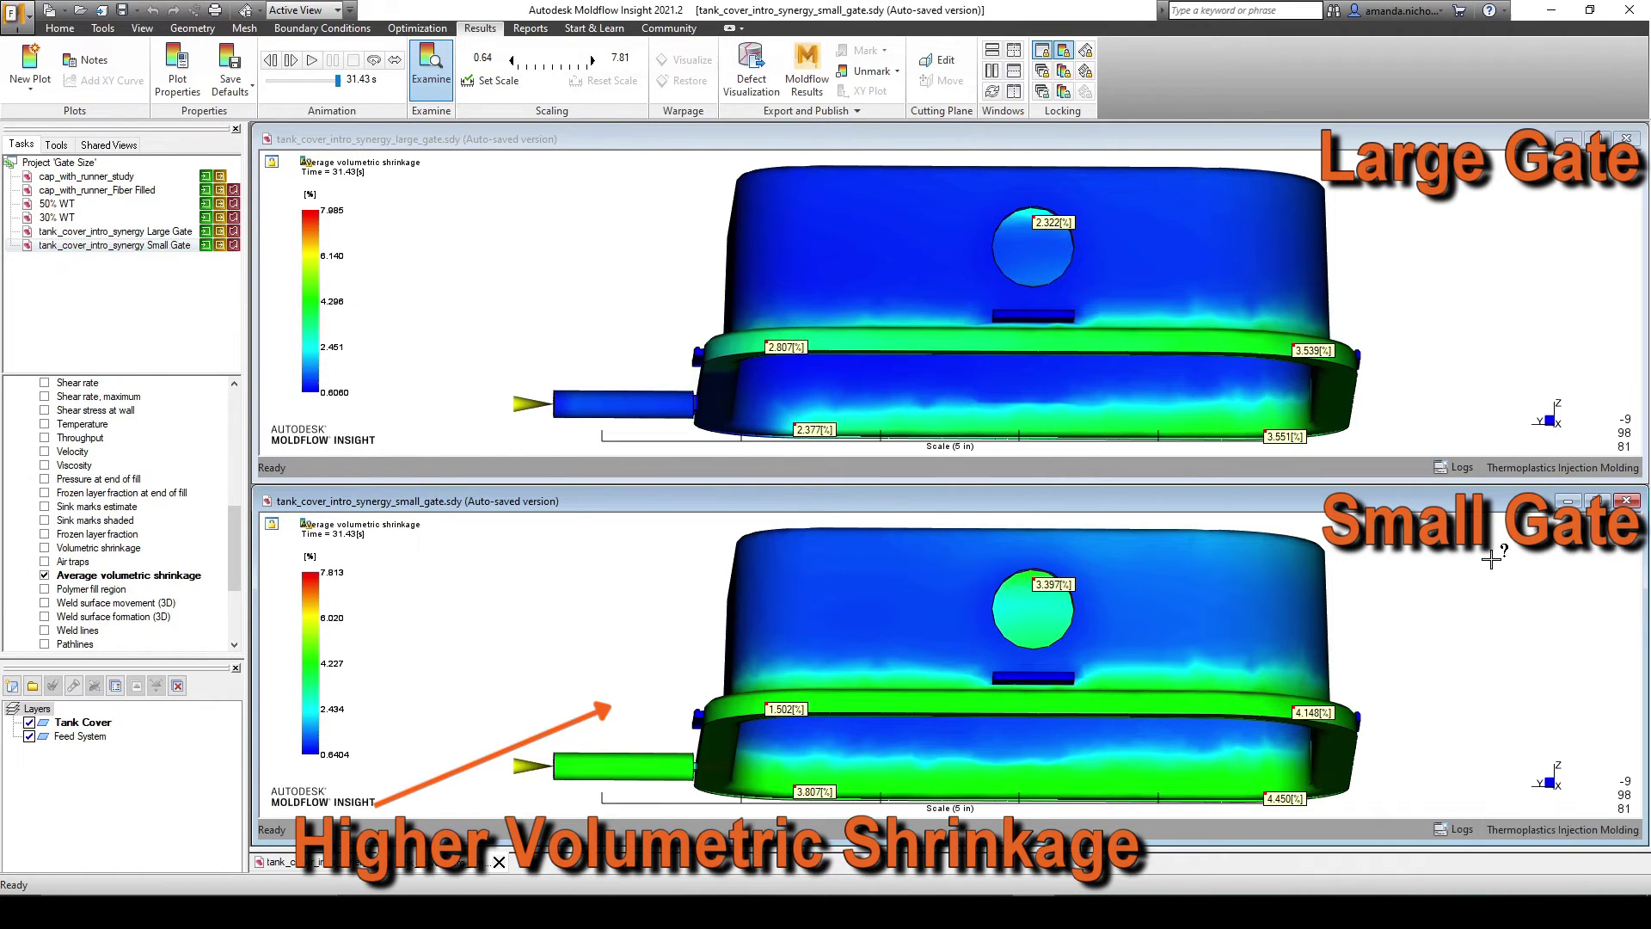
Display the Stress, Mises-Hencky (warp) result and examine it at the rim, circular feature, upper corner and gate area of both tank covers.
left_click_drag(236, 540, 236, 590)
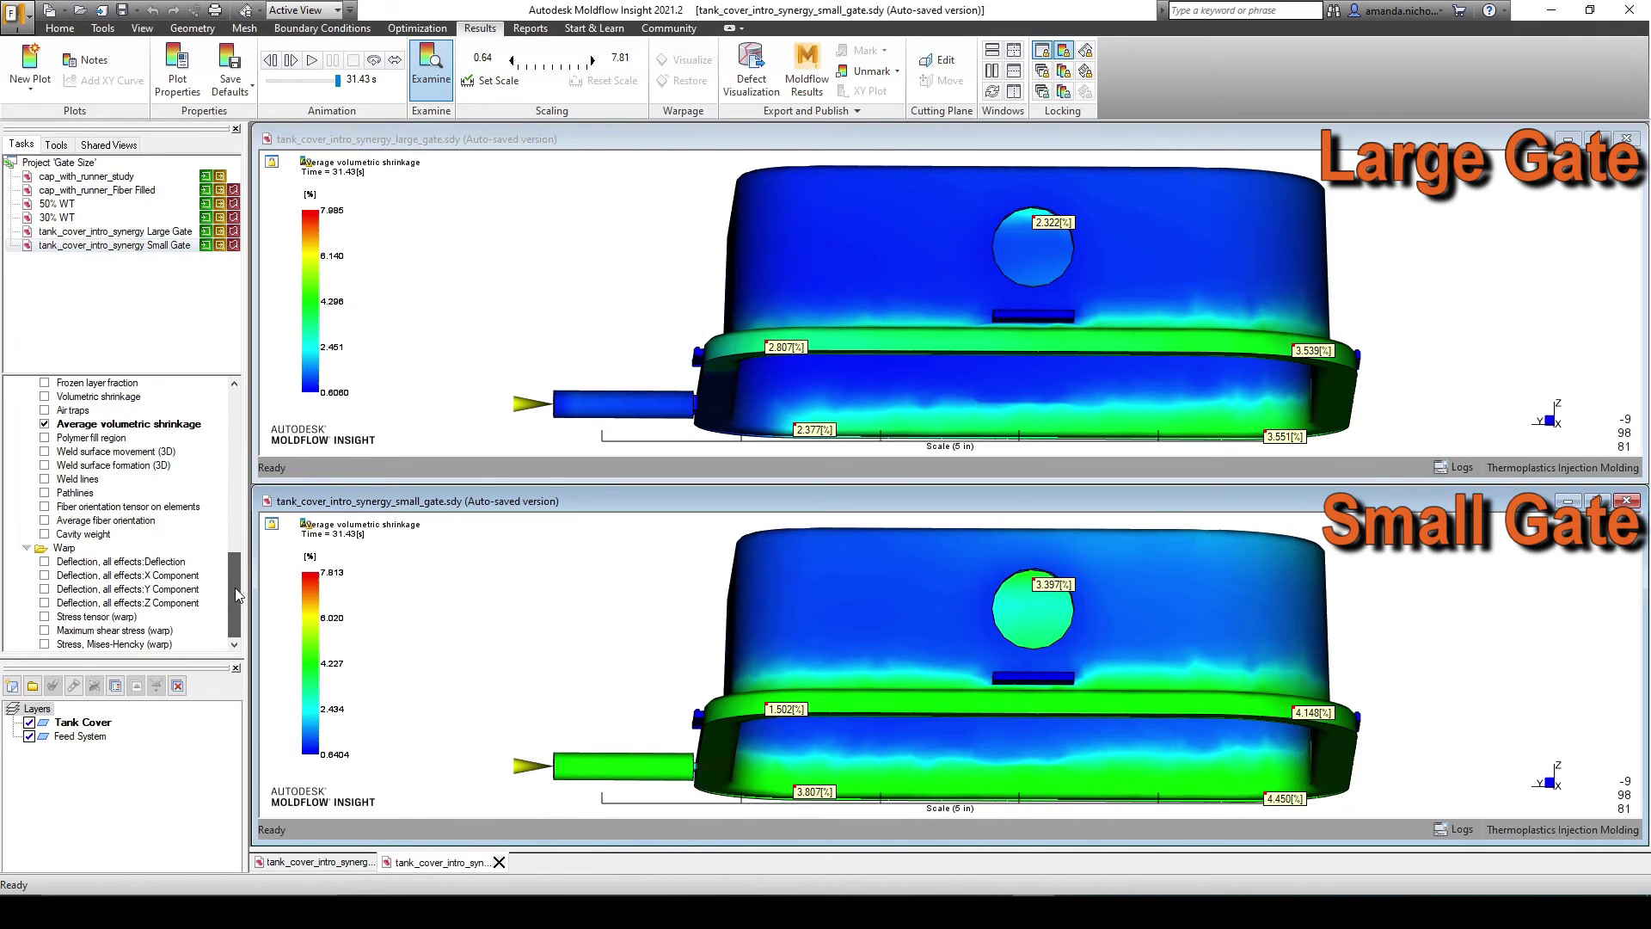
left_click(44, 644)
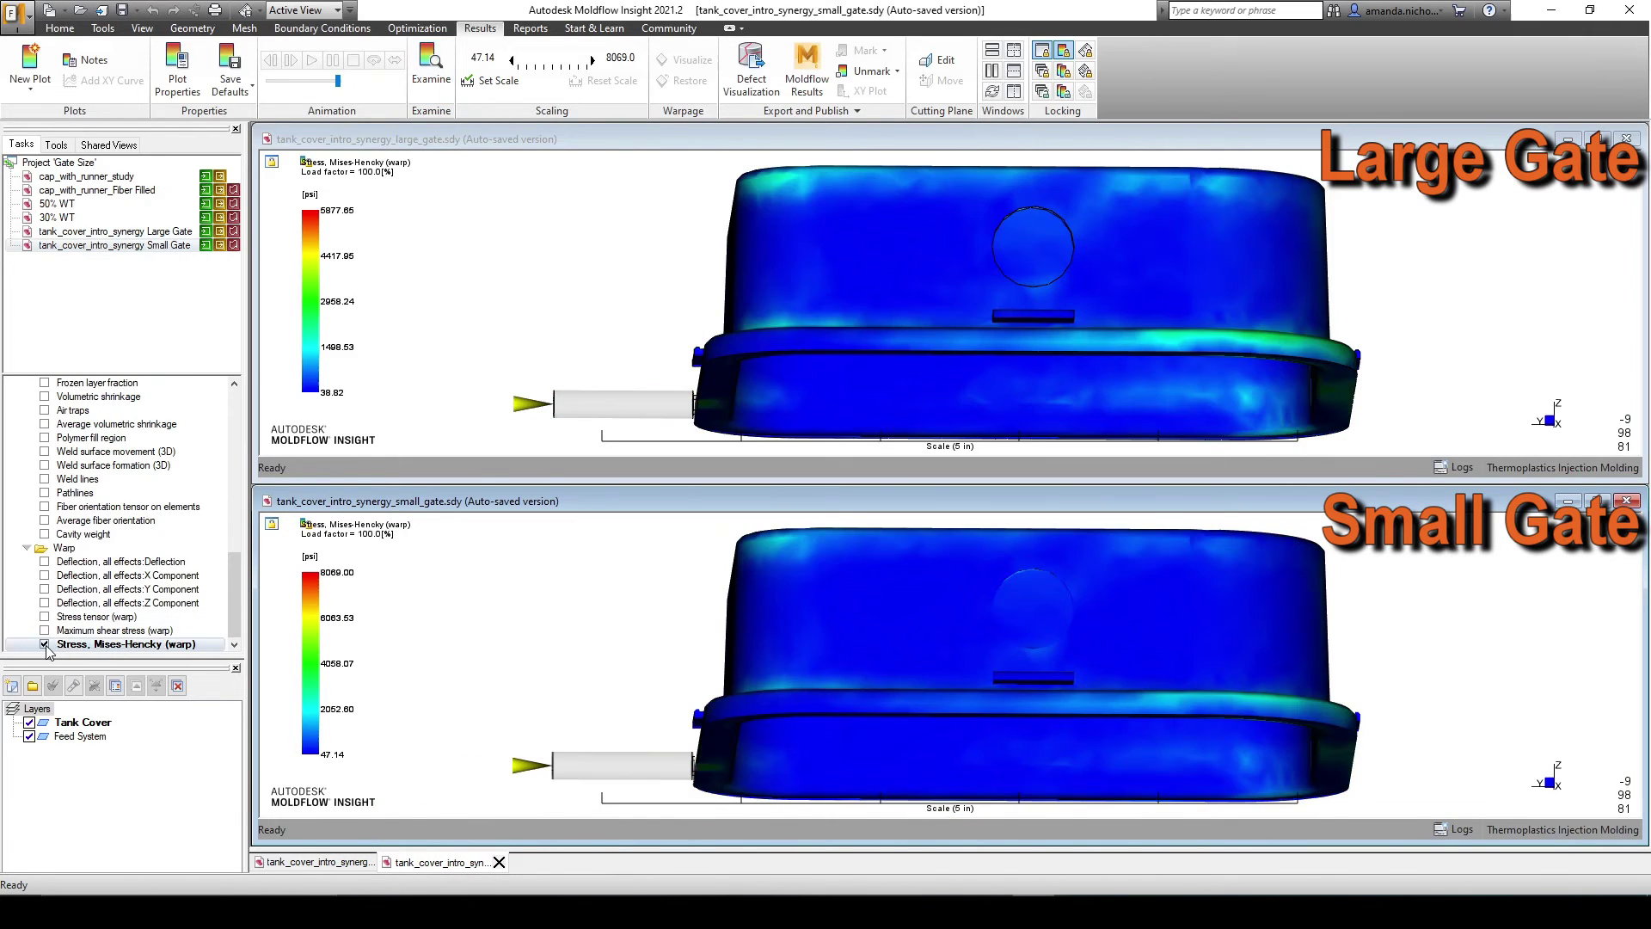
left_click(431, 69)
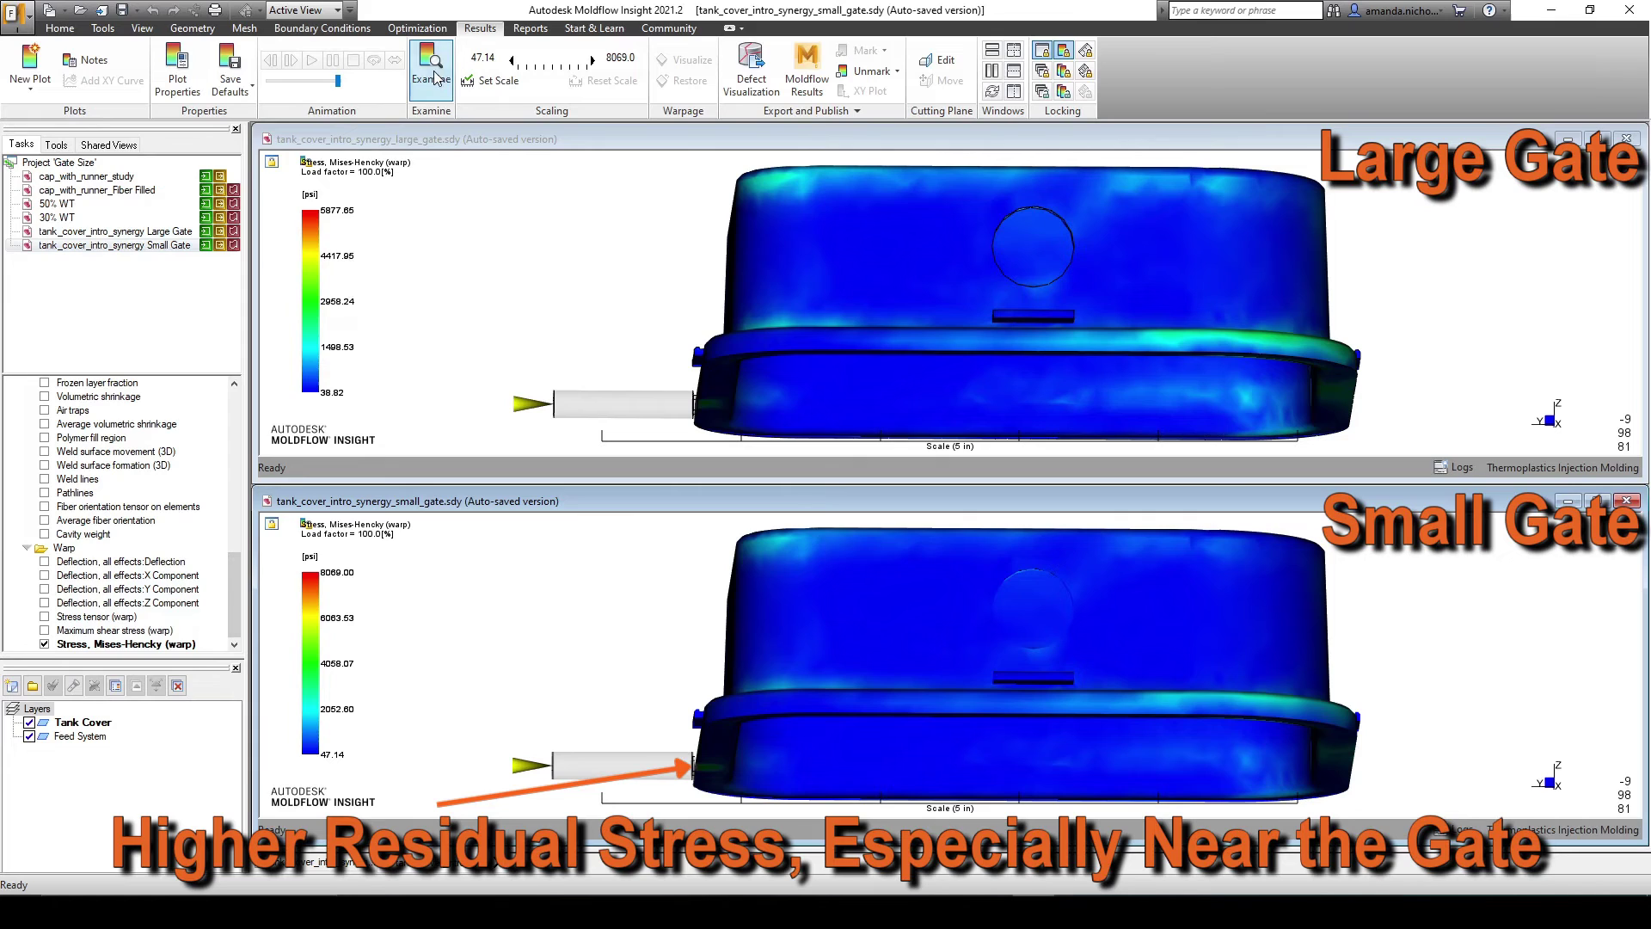
left_click(1324, 704)
left_click(1025, 575)
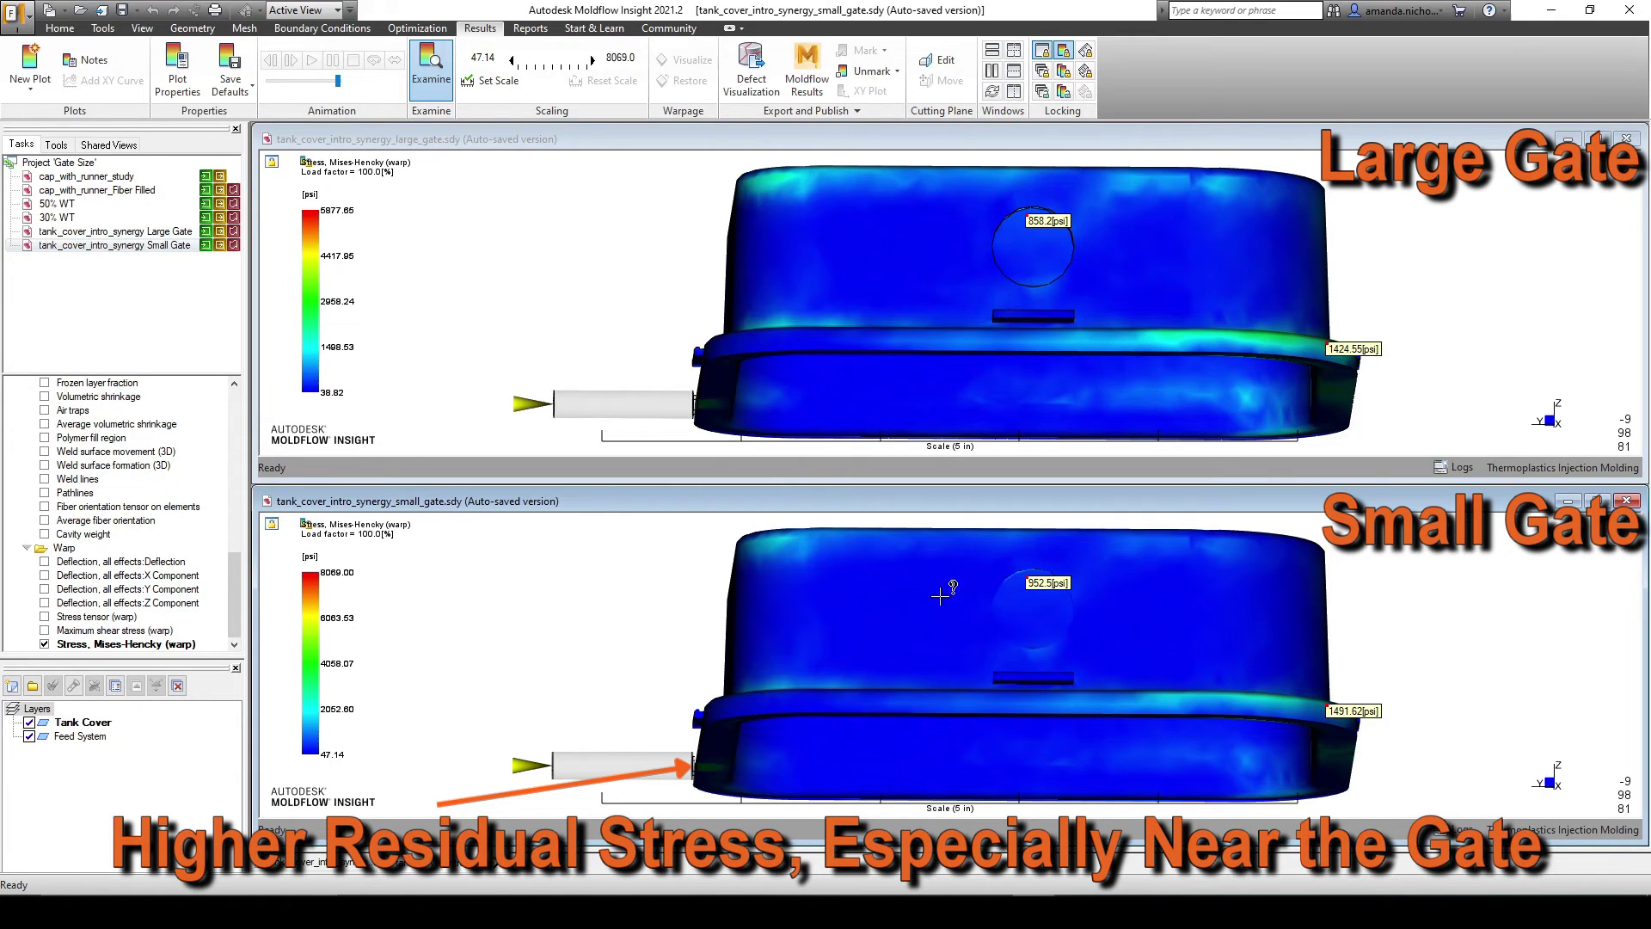
left_click(768, 538)
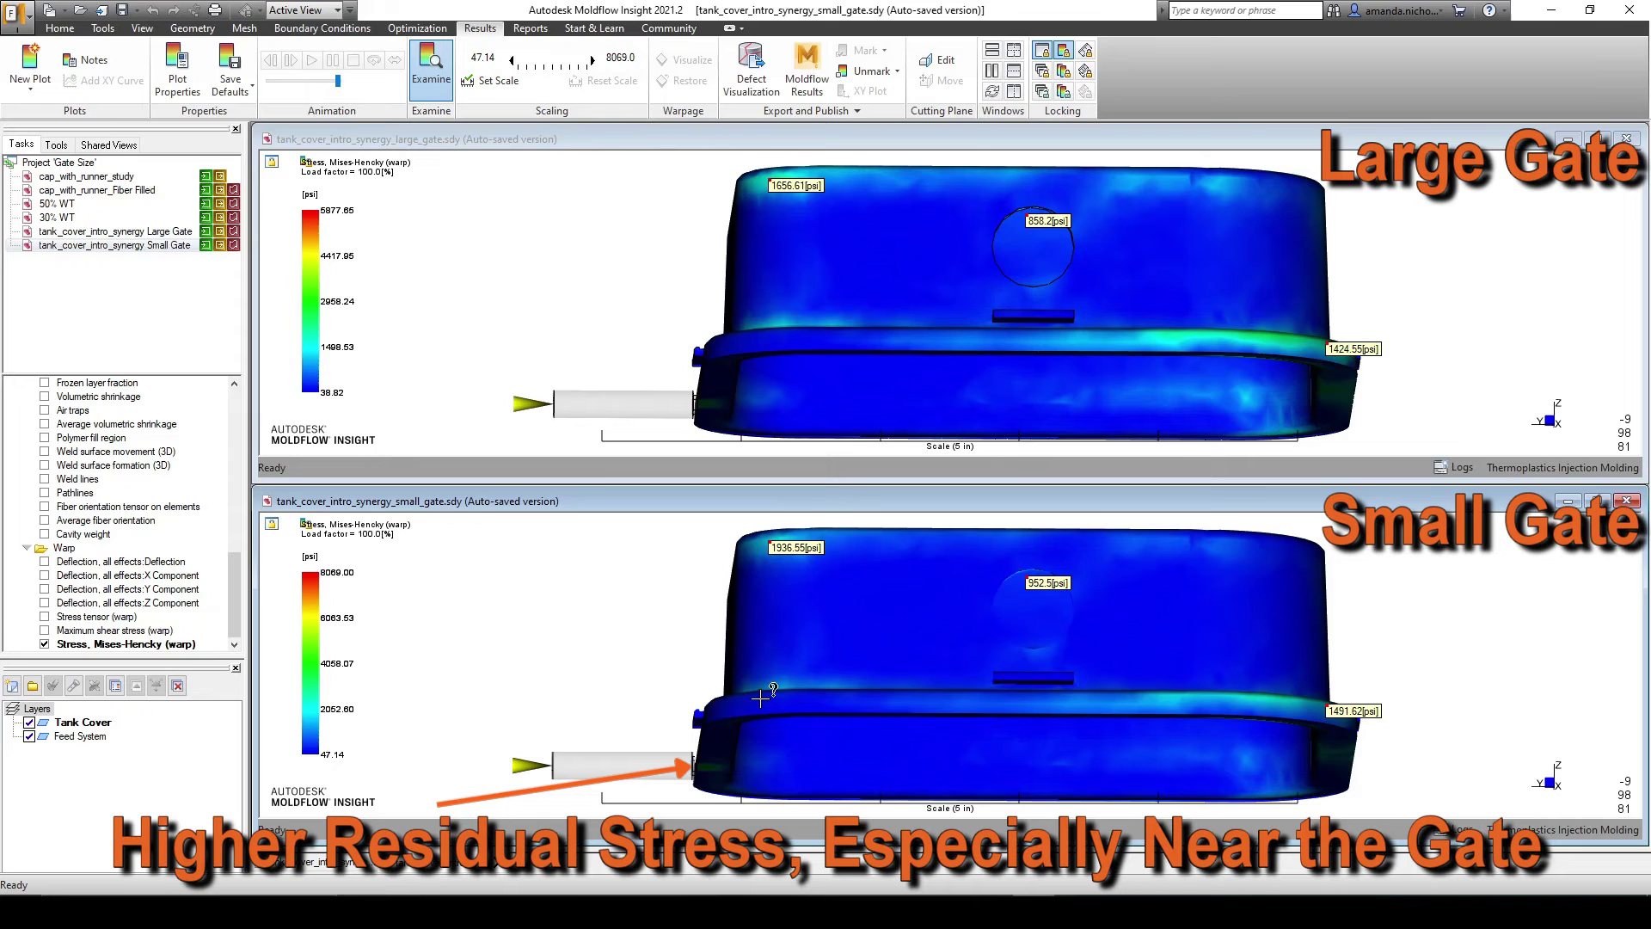
left_click(710, 769)
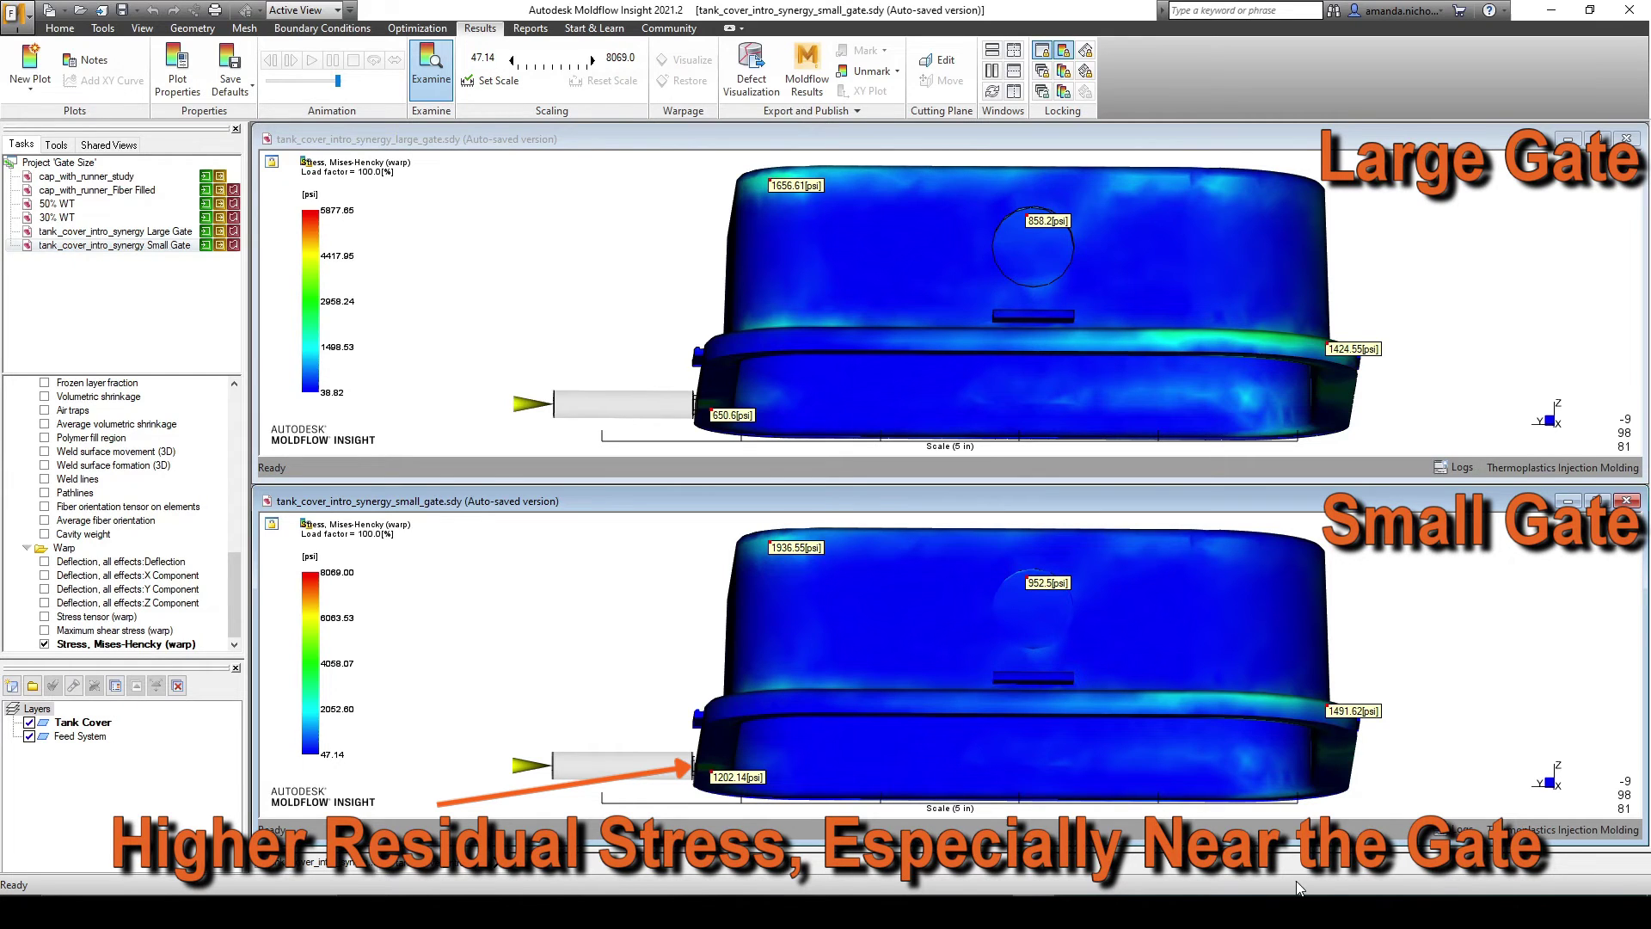